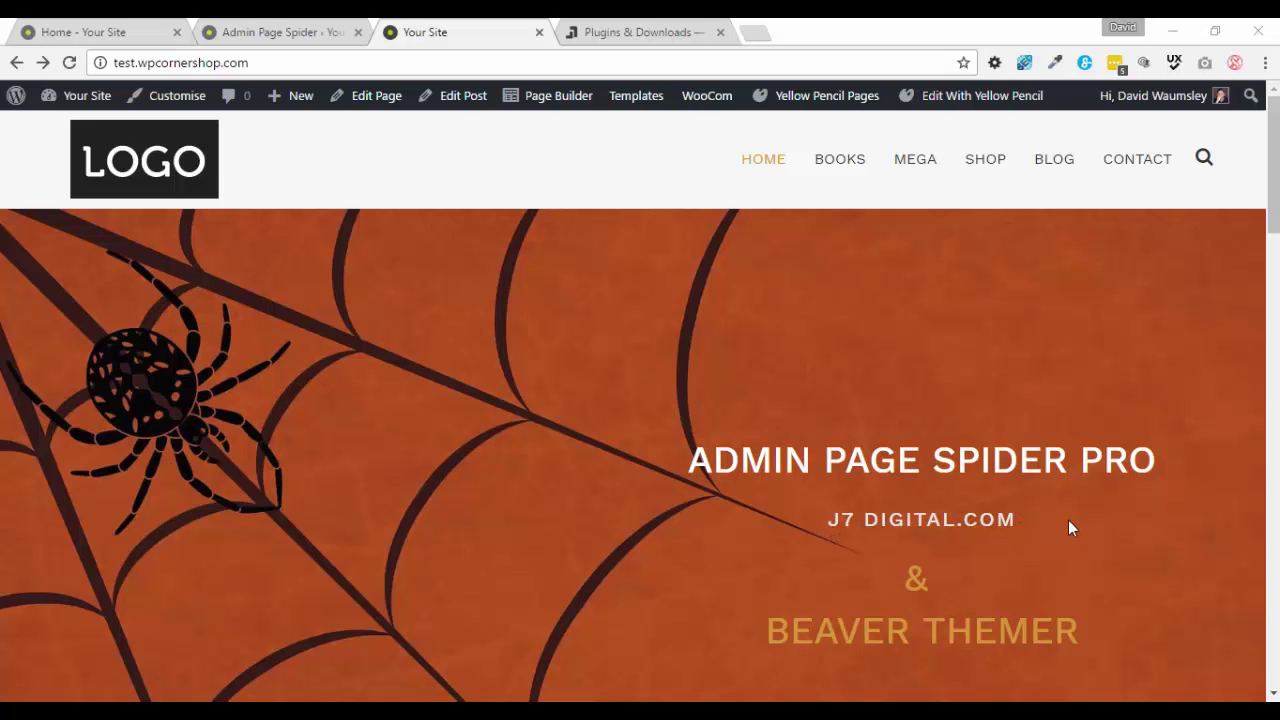
- Preview the Yellow Pencil Pages, WooCom, Edit Post and Page Builder toolbar menus, ending on Templates
scroll(1068, 528, "down", 2)
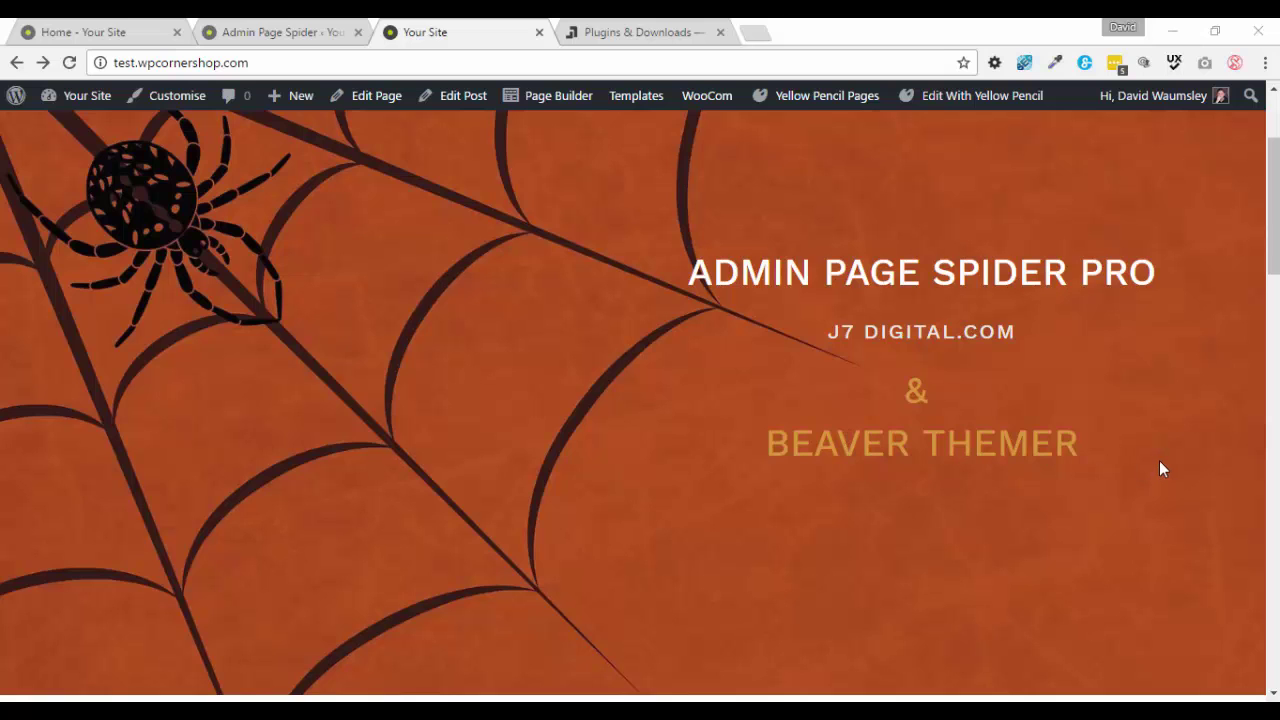
scroll(1160, 466, "up", 2)
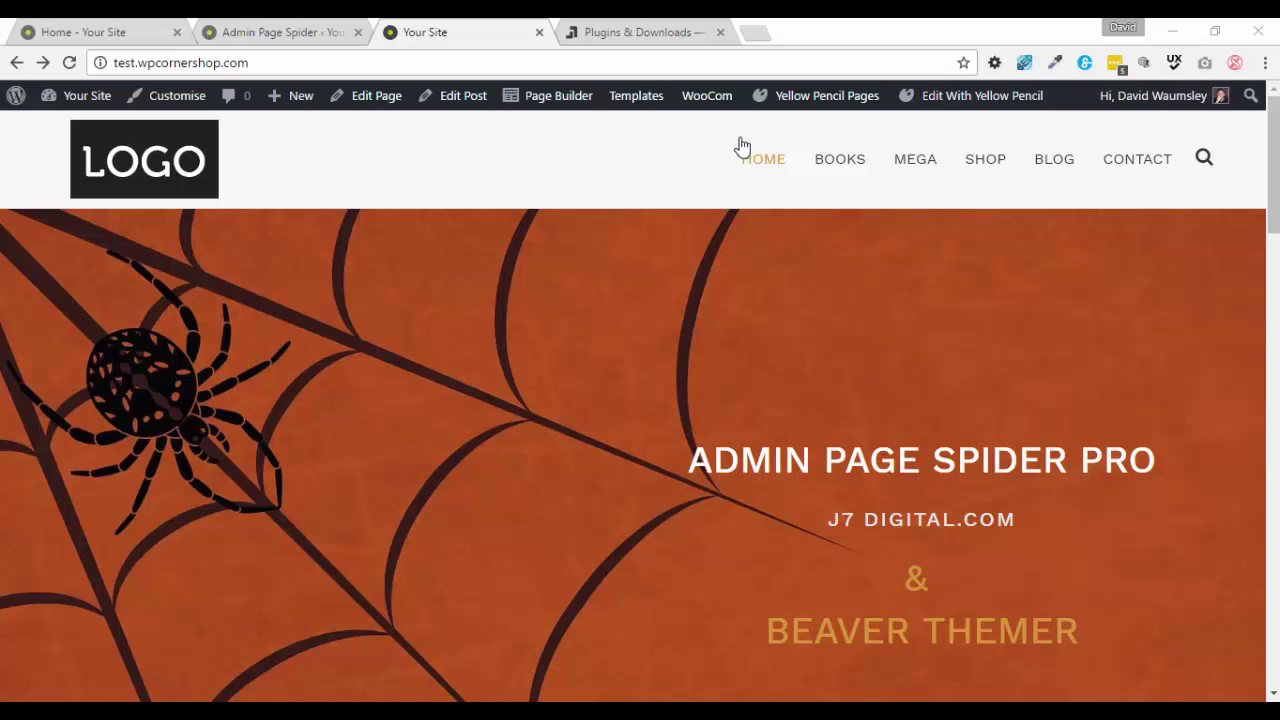
mouse_move(849, 100)
mouse_move(686, 94)
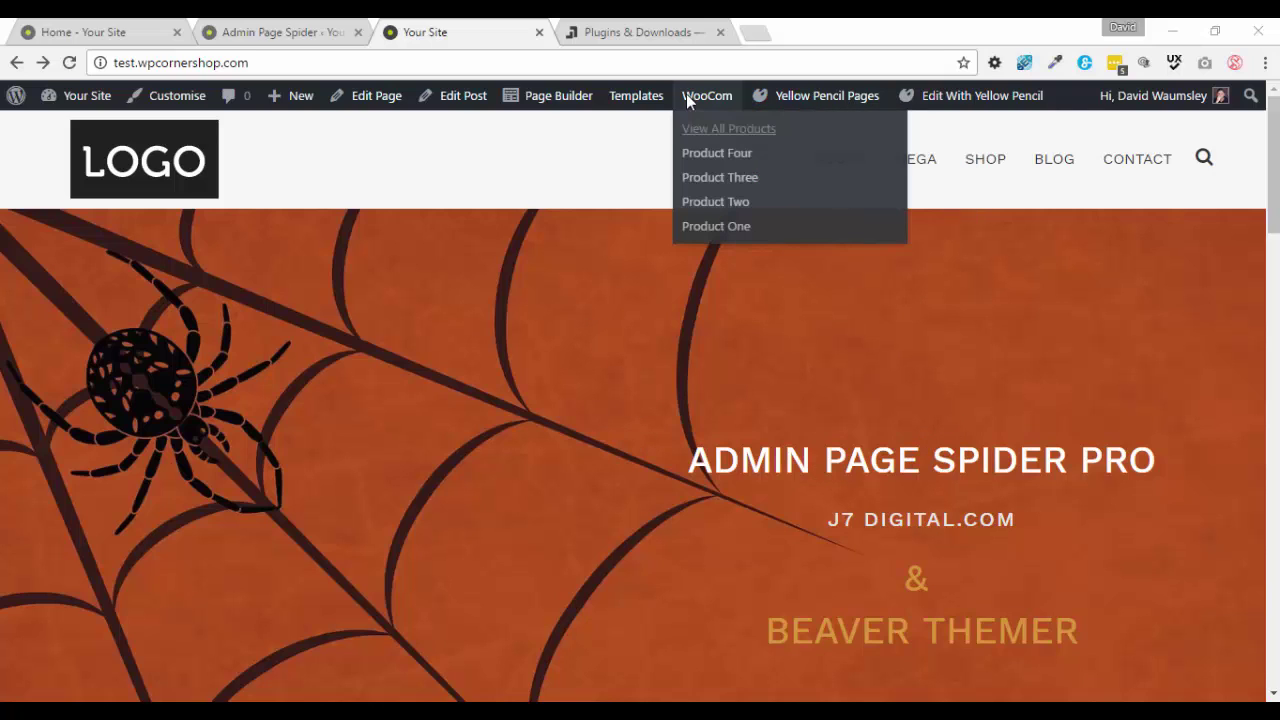
mouse_move(629, 94)
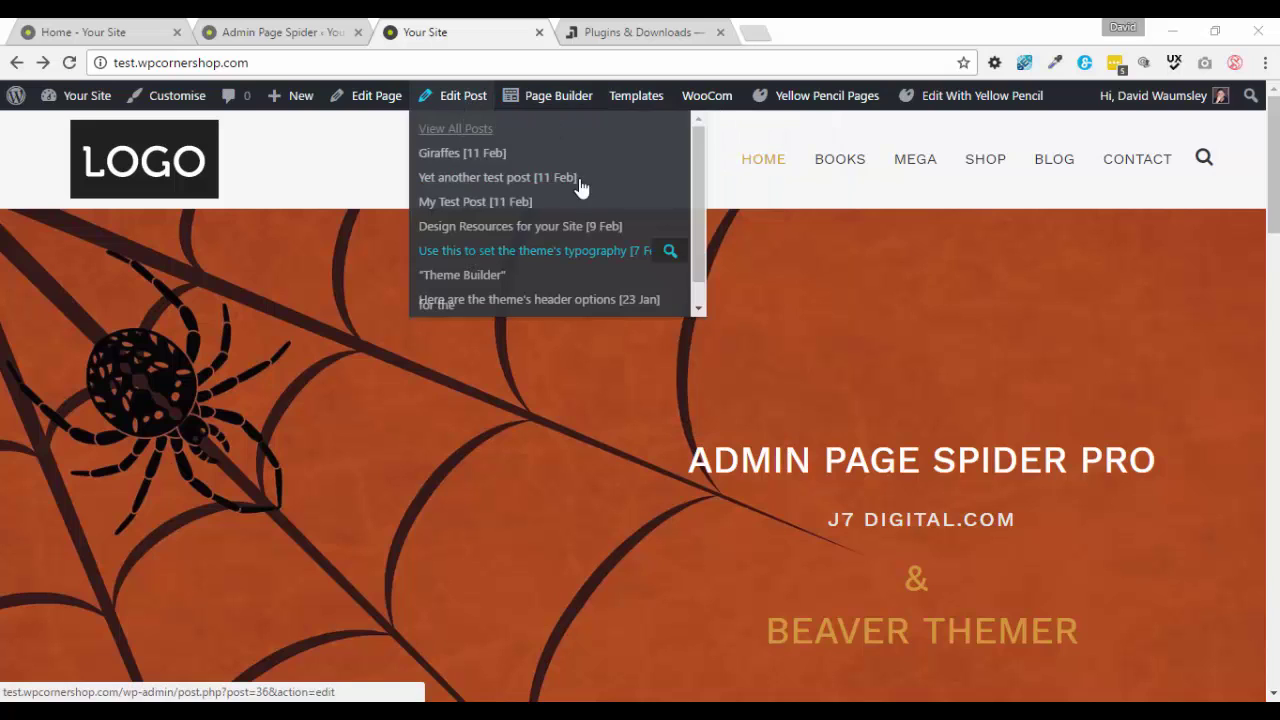
mouse_move(808, 108)
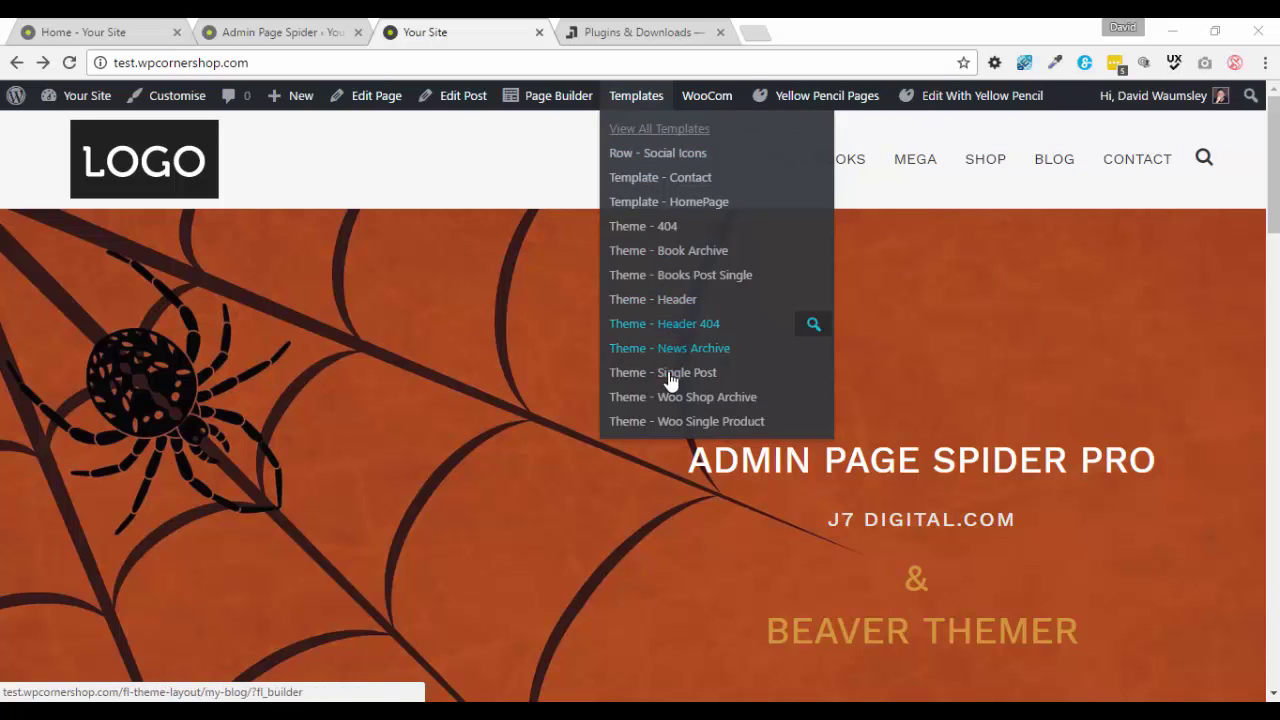
mouse_move(646, 128)
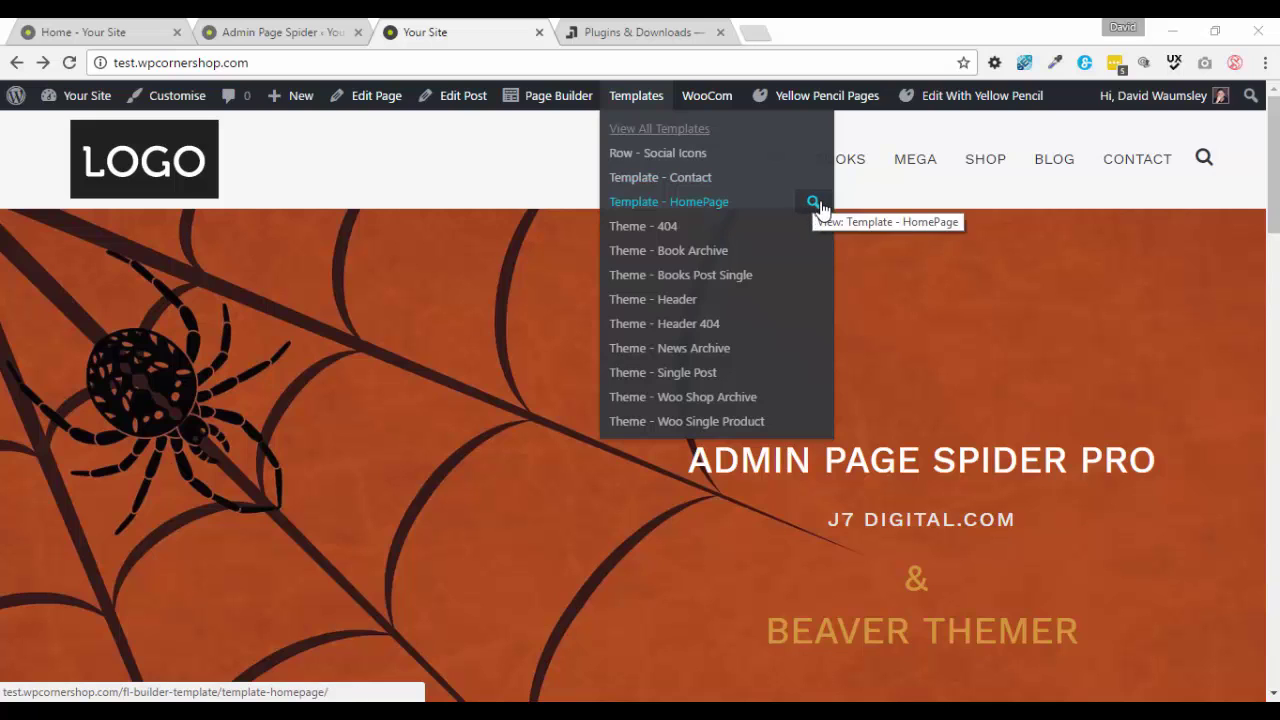
mouse_move(463, 104)
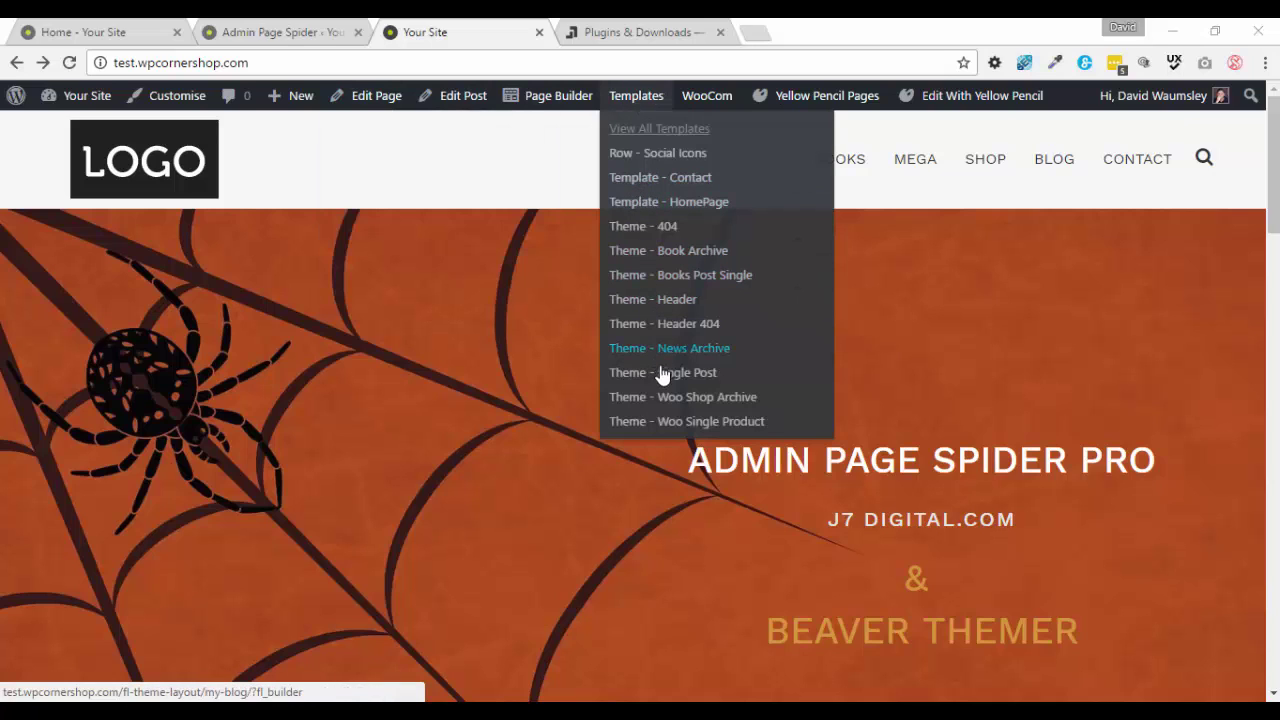
mouse_move(654, 300)
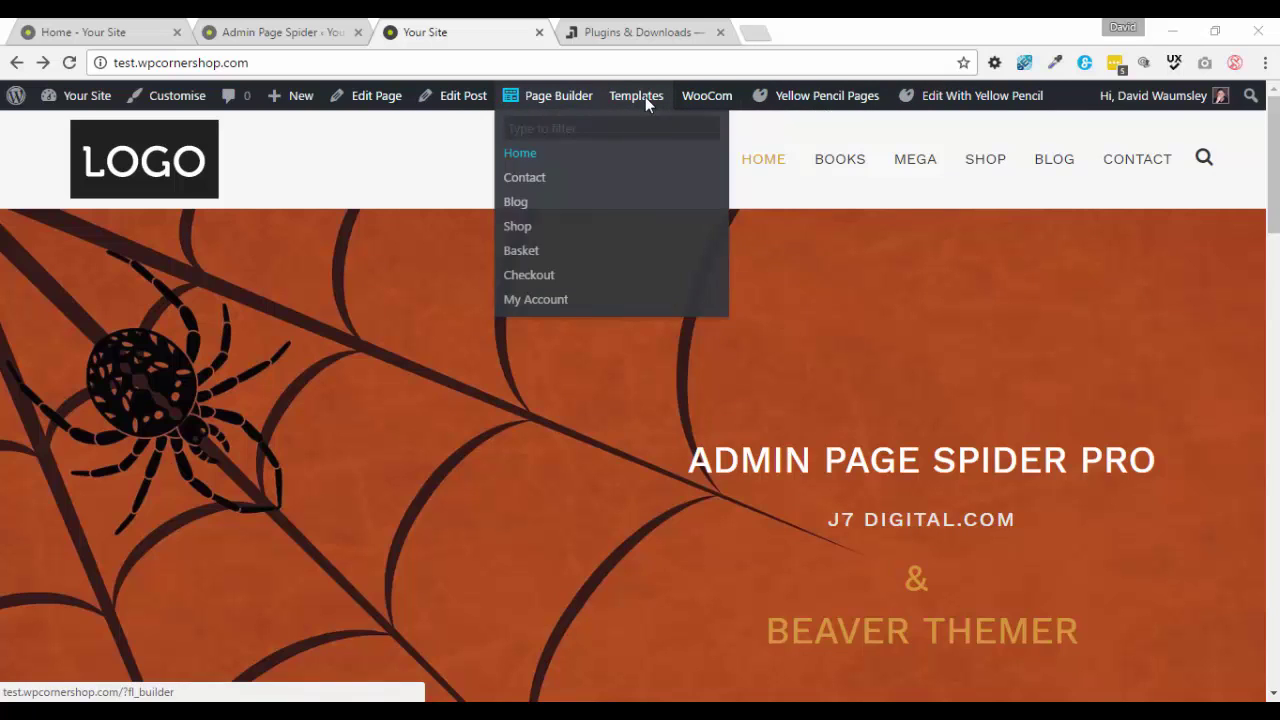
mouse_move(645, 97)
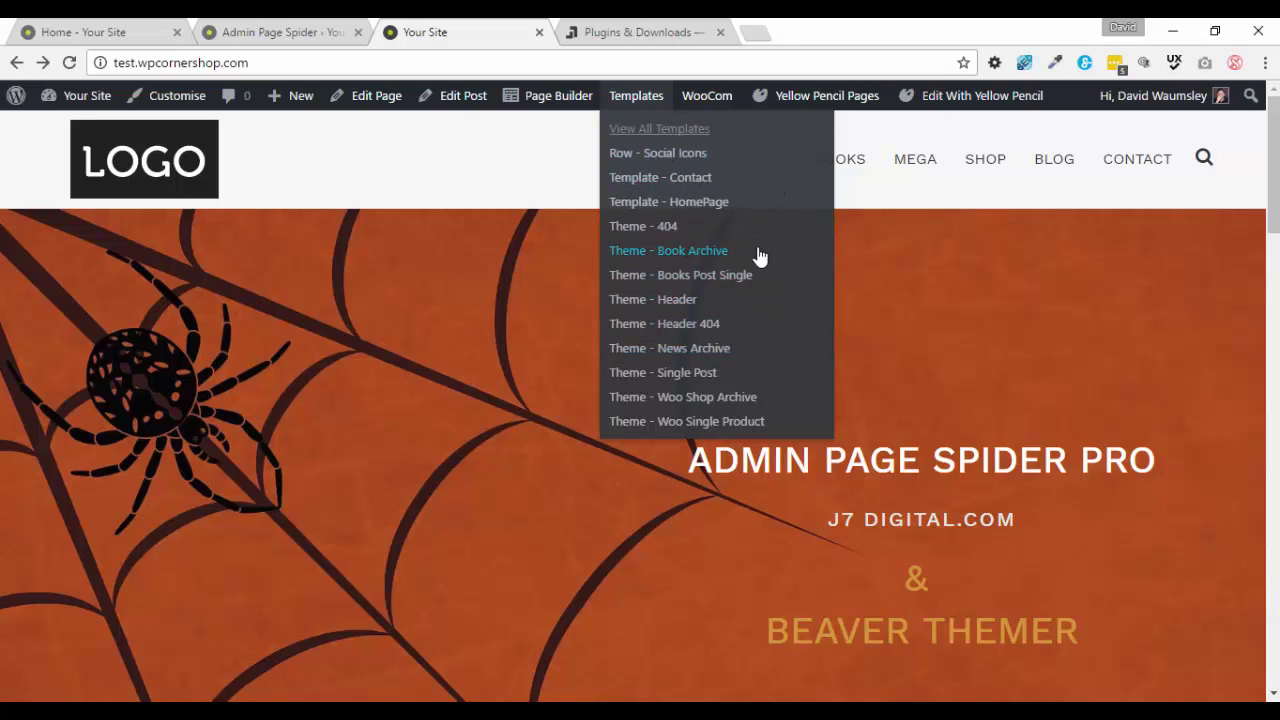
- Filter the template quick-links by 'th' to show Theme entries, then clear the filter and close the menu
mouse_move(752, 126)
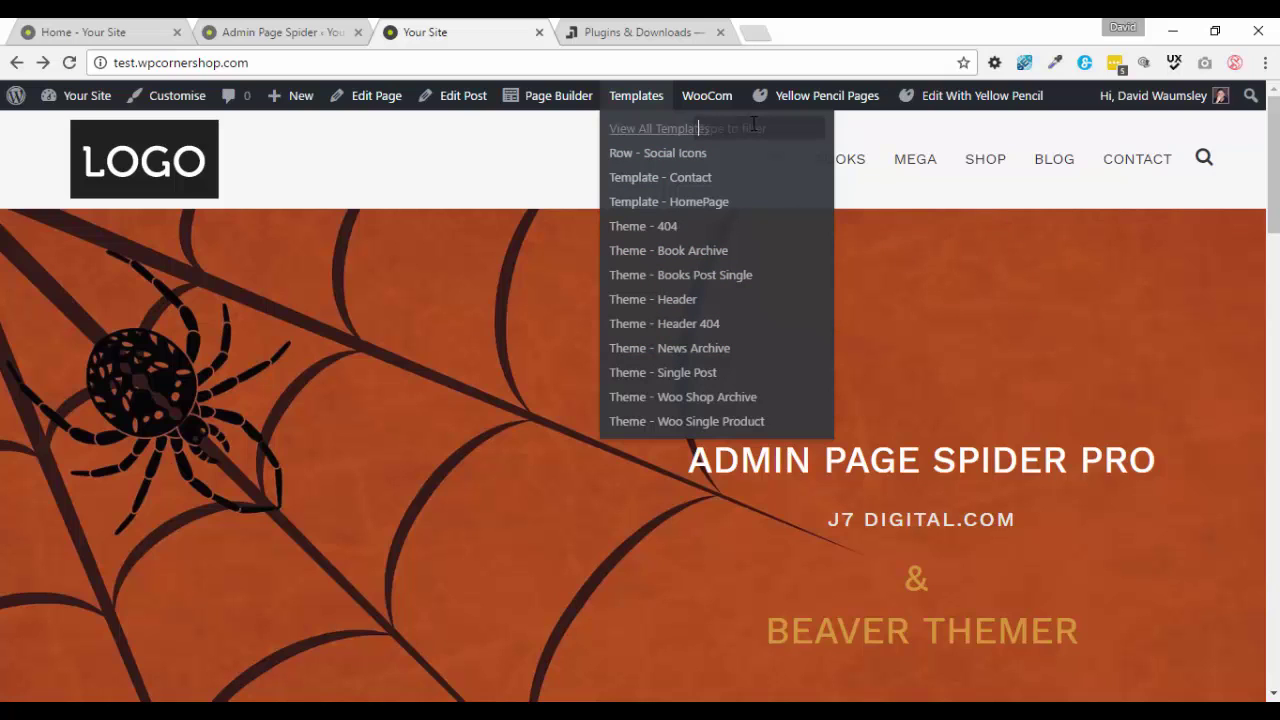
type("th")
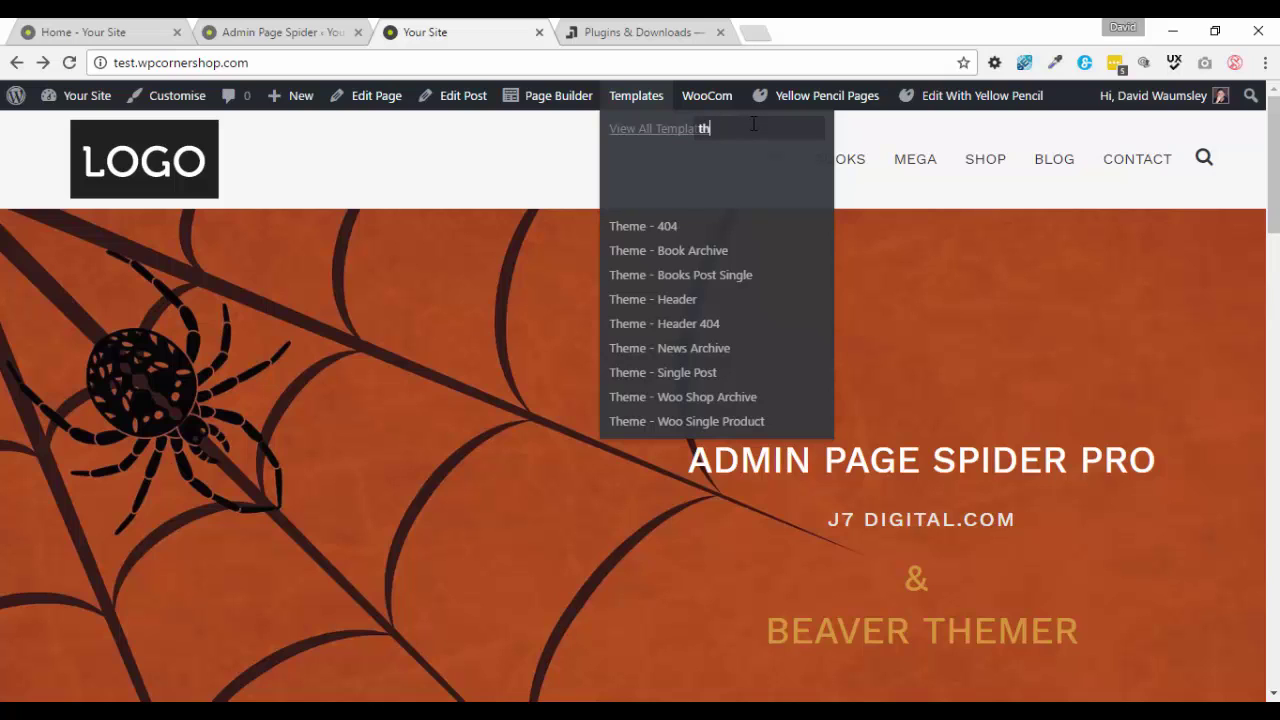
key("BackSpace")
key("BackSpace")
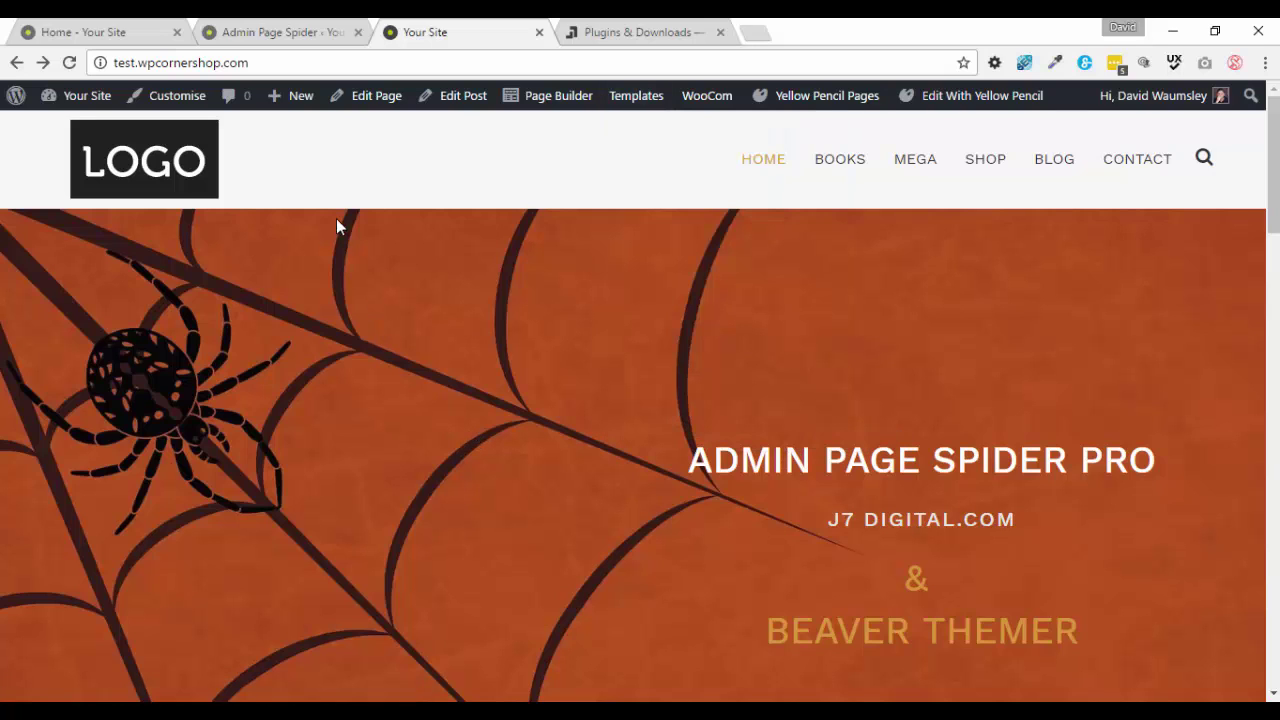
mouse_move(453, 104)
- Go to J7 Digital's Plugins & Downloads page and scroll to the WordPress Plugins section
left_click(616, 33)
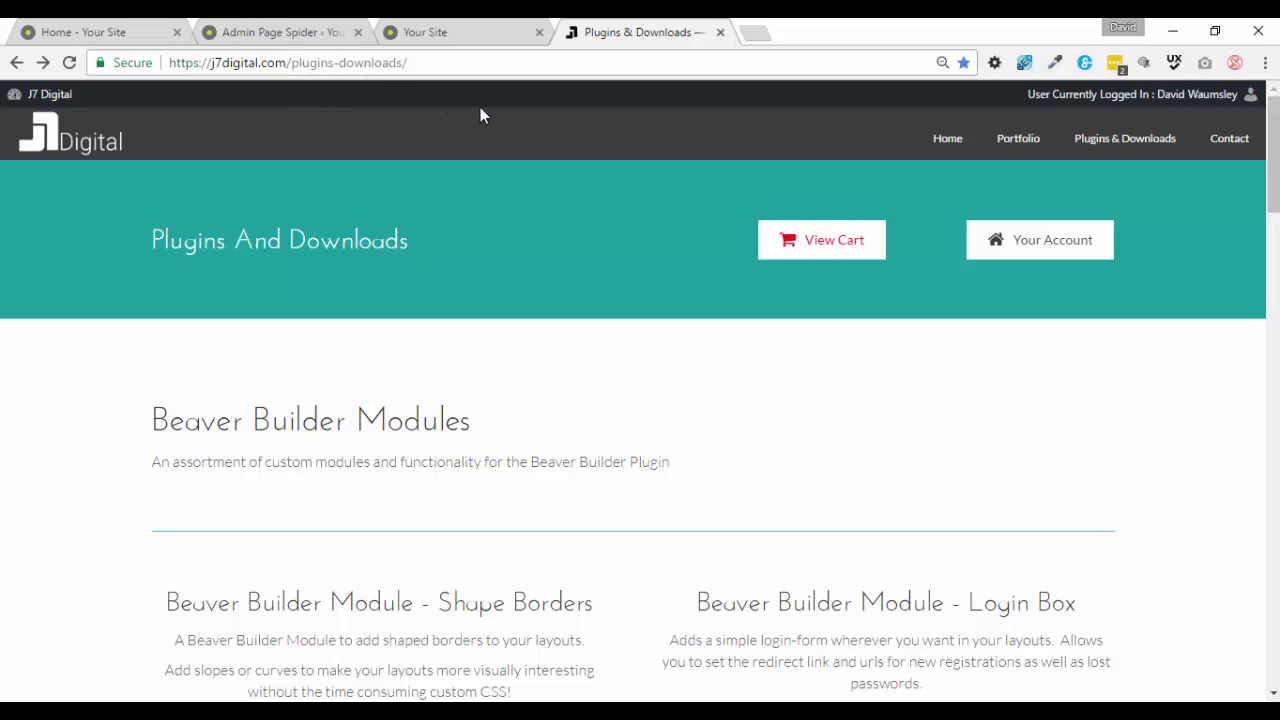
scroll(590, 250, "down", 1)
scroll(590, 265, "down", 2)
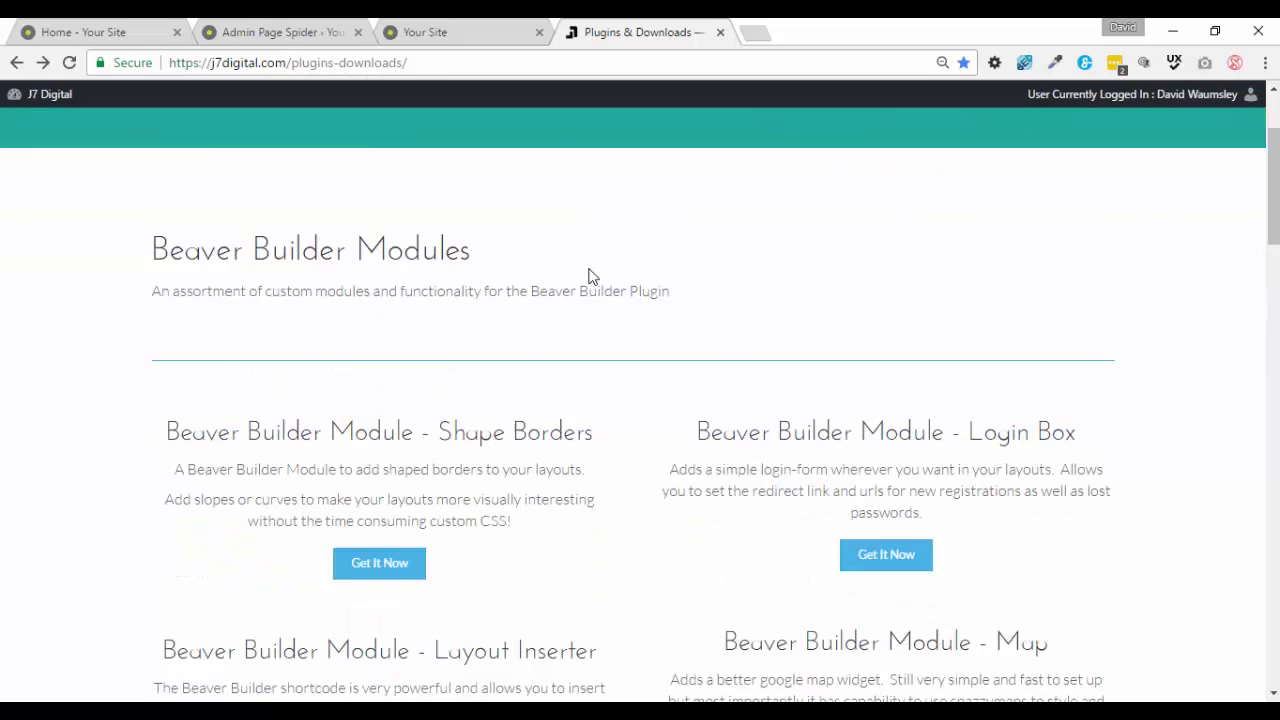
scroll(600, 292, "up", 2)
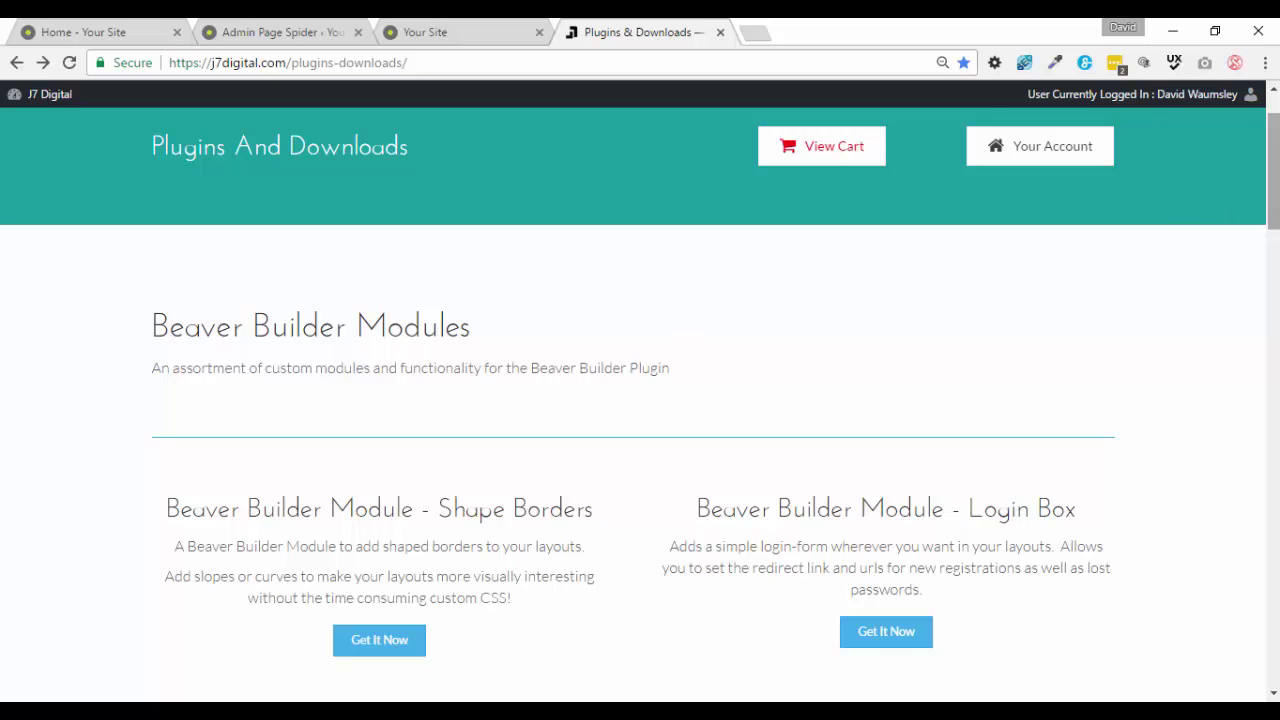
left_click_drag(1273, 170, 1273, 379)
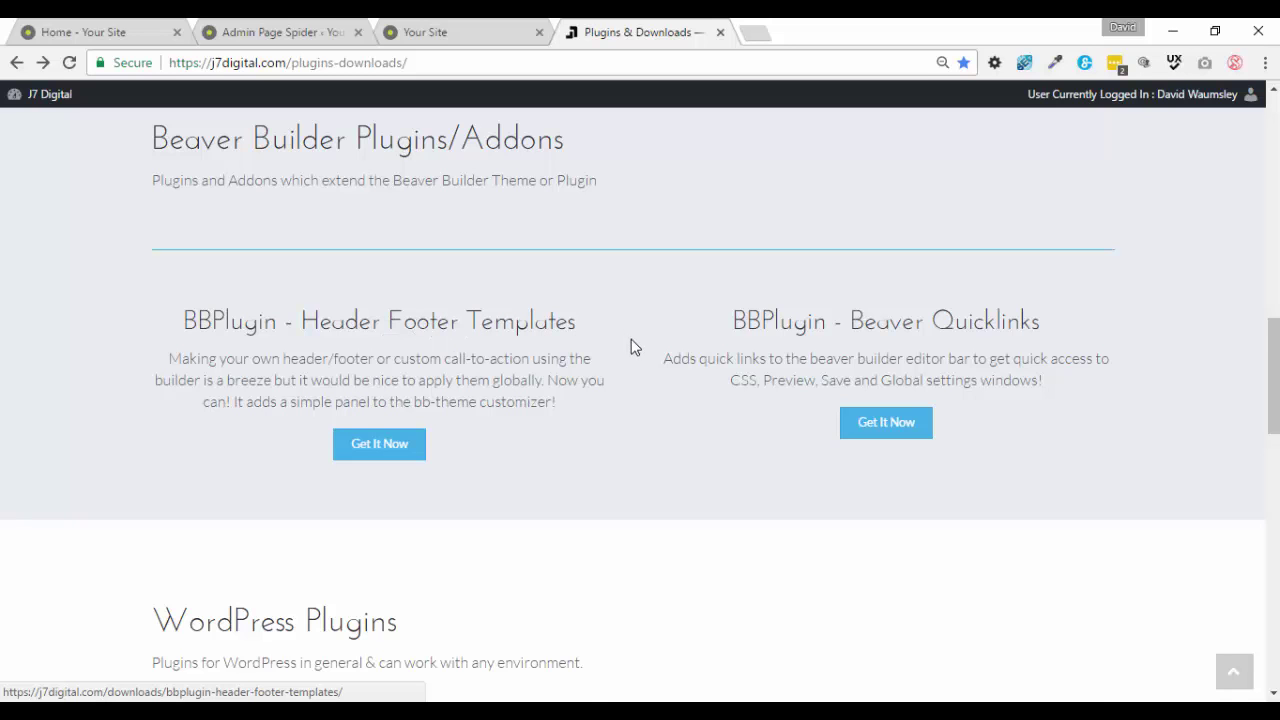
scroll(631, 346, "down", 4)
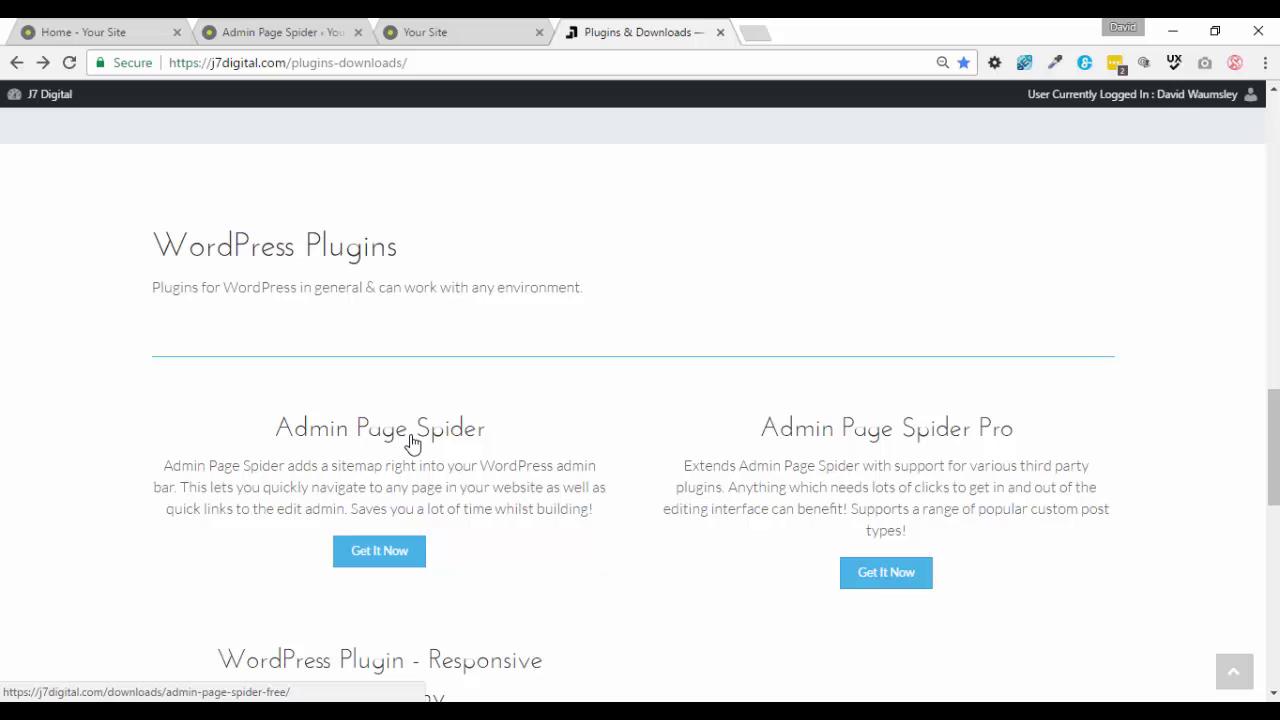
scroll(409, 443, "down", 2)
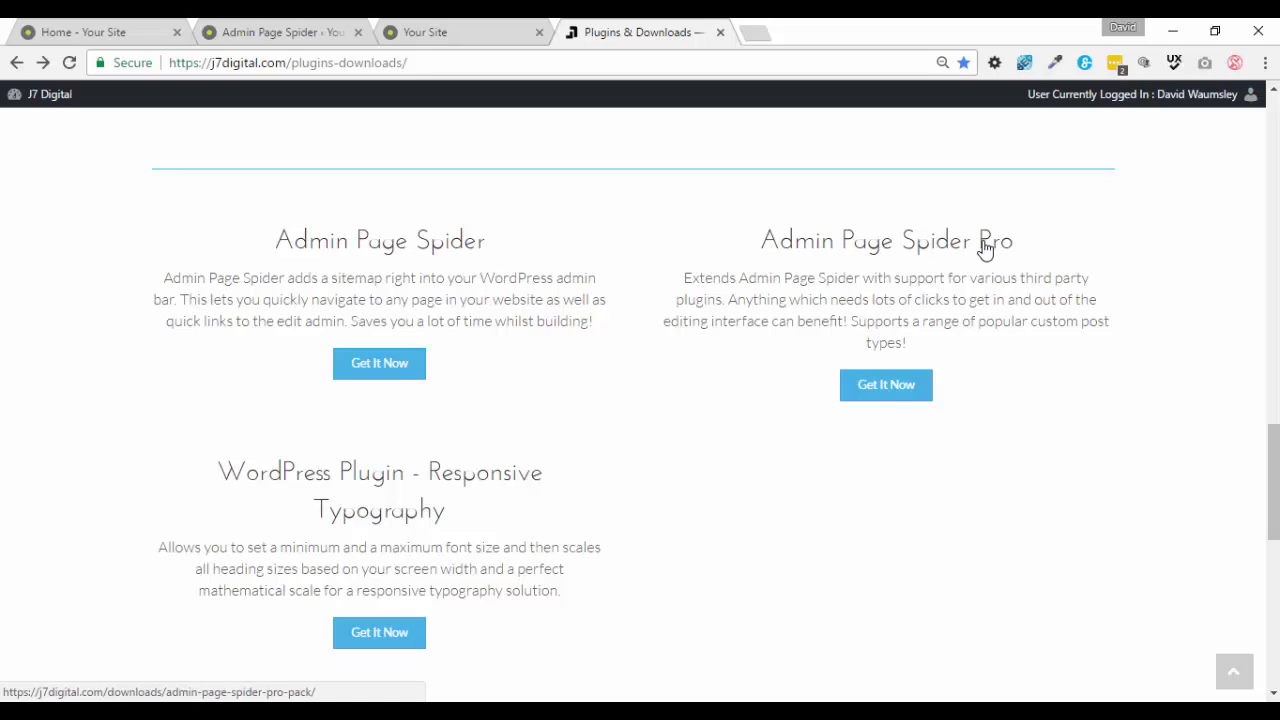
- Open the Admin Page Spider Pro product page and scroll through its supported post types
left_click(876, 393)
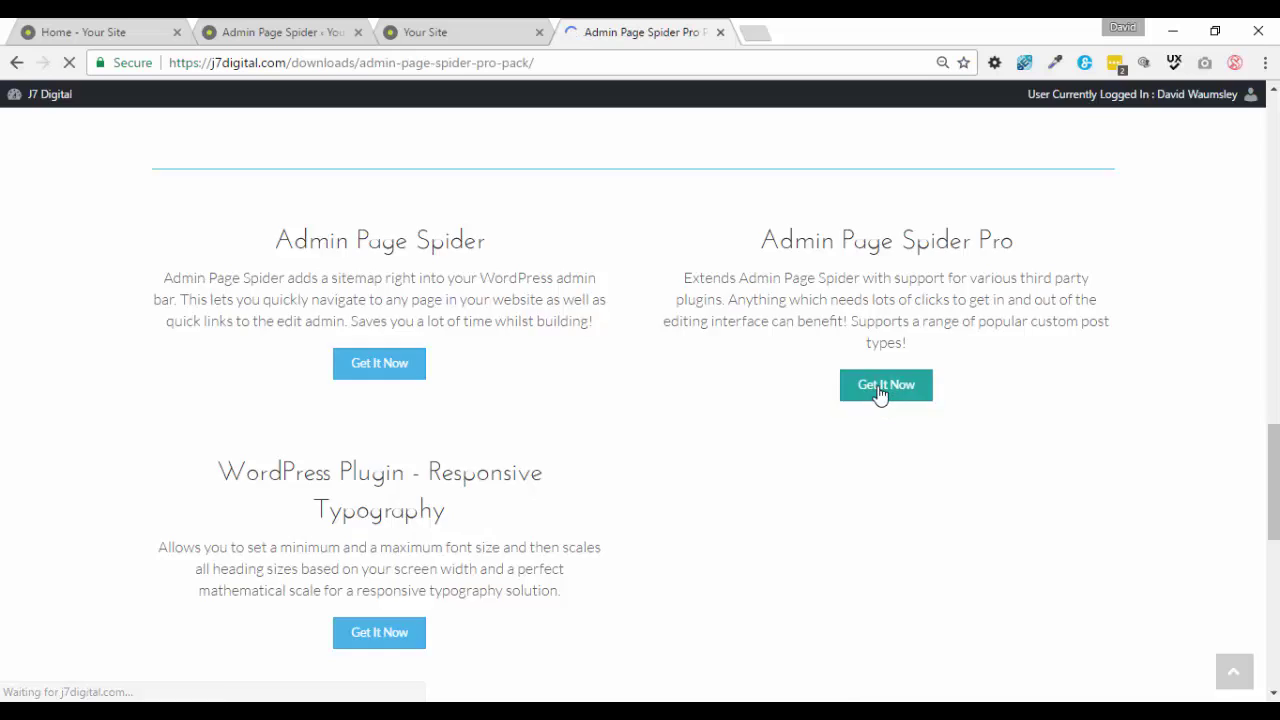
scroll(750, 368, "down", 2)
scroll(742, 370, "down", 9)
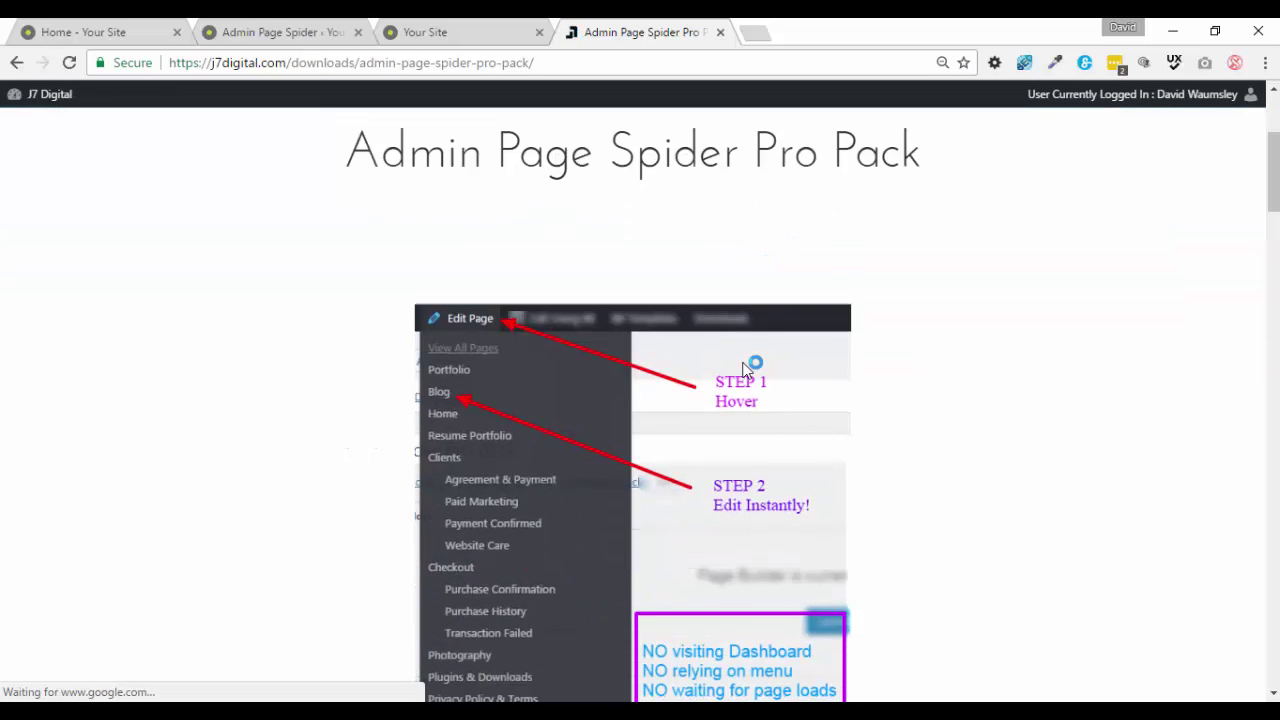
scroll(742, 370, "down", 10)
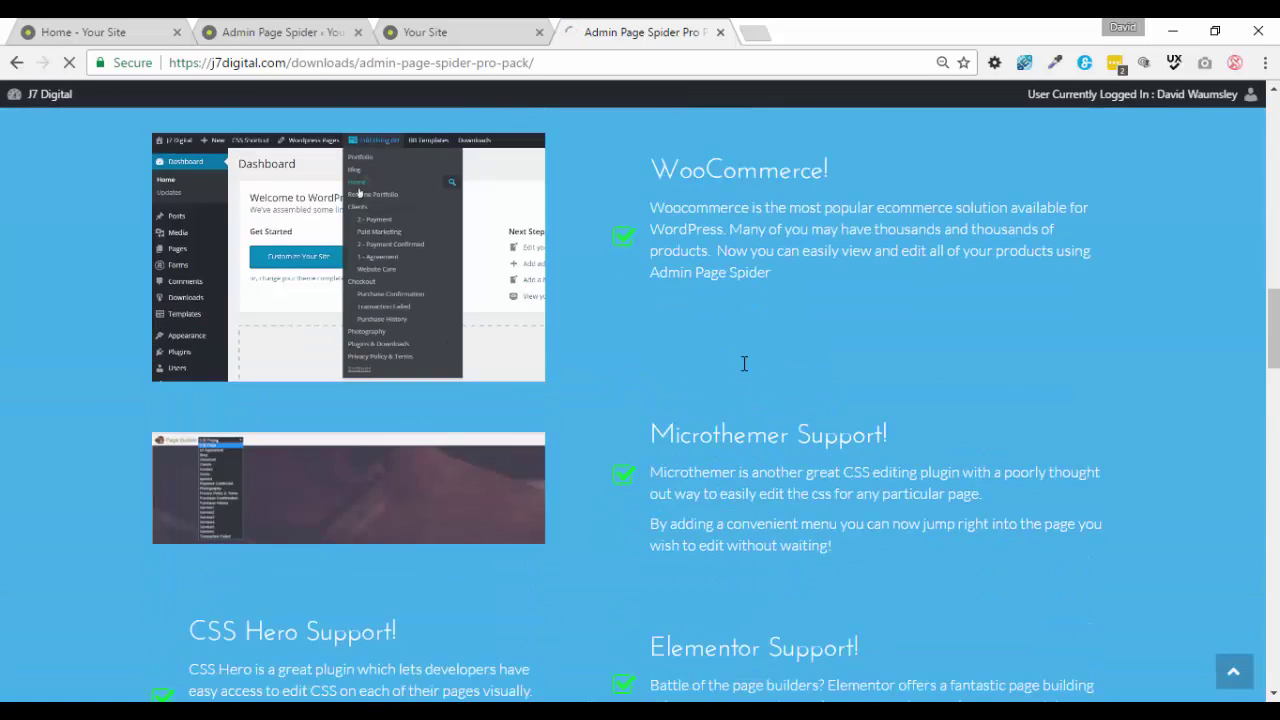
scroll(745, 375, "up", 1)
scroll(1222, 361, "up", 3)
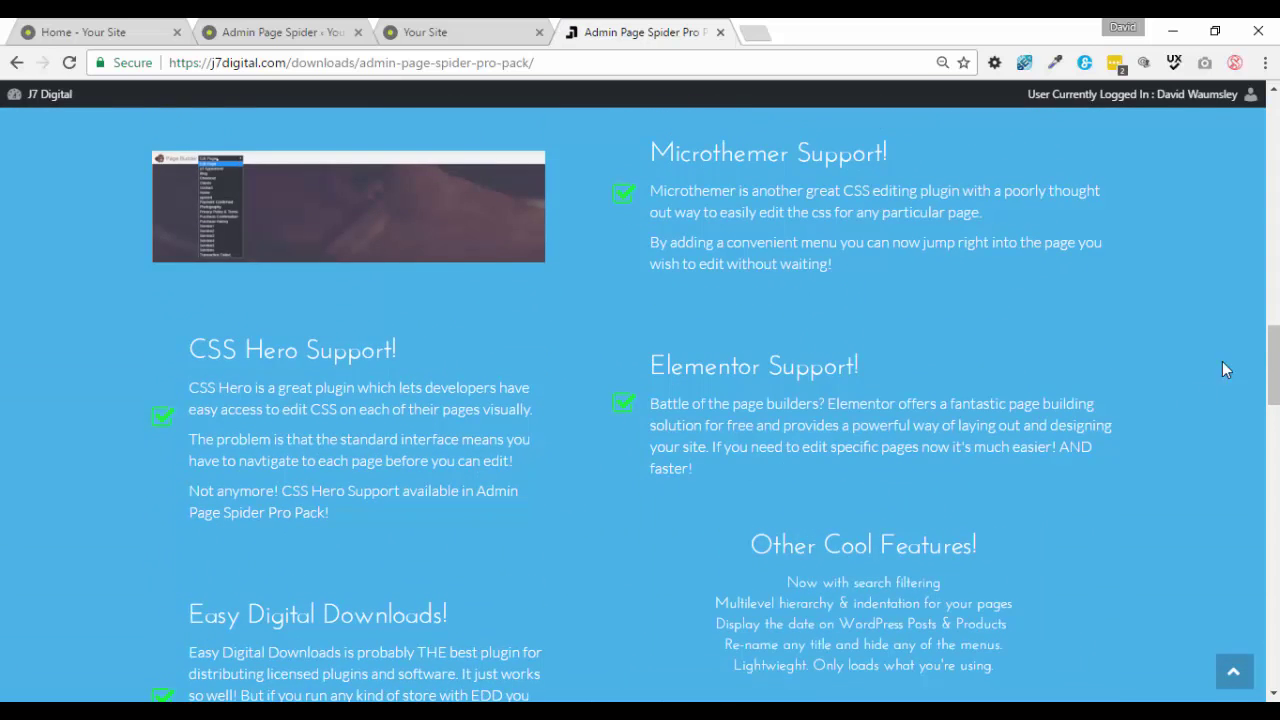
scroll(1275, 288, "up", 6)
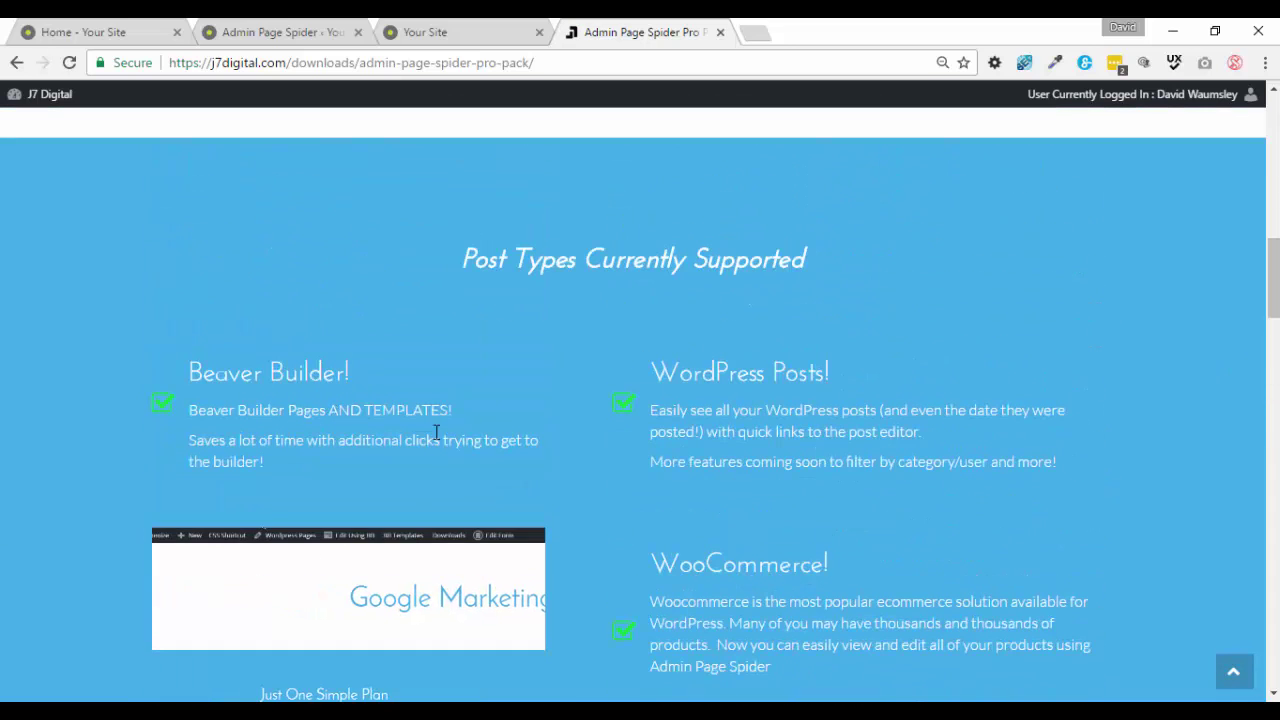
scroll(1005, 385, "down", 1)
scroll(1002, 385, "down", 1)
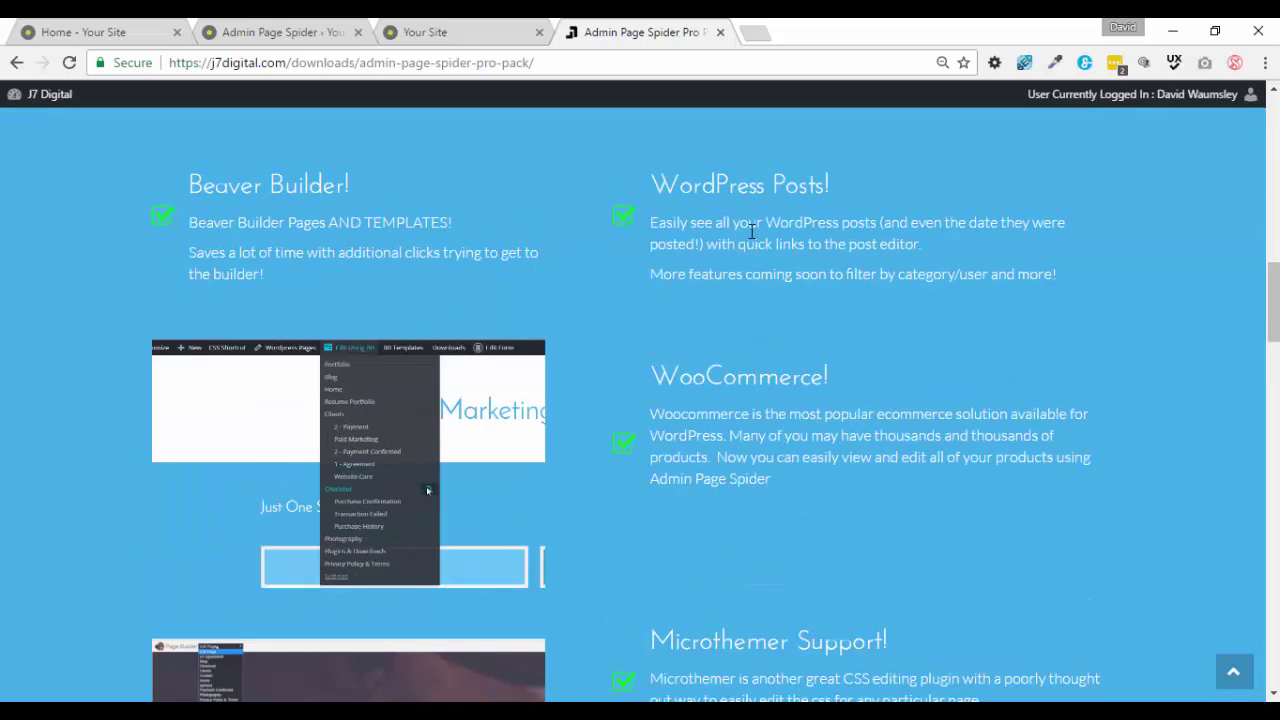
scroll(990, 292, "down", 4)
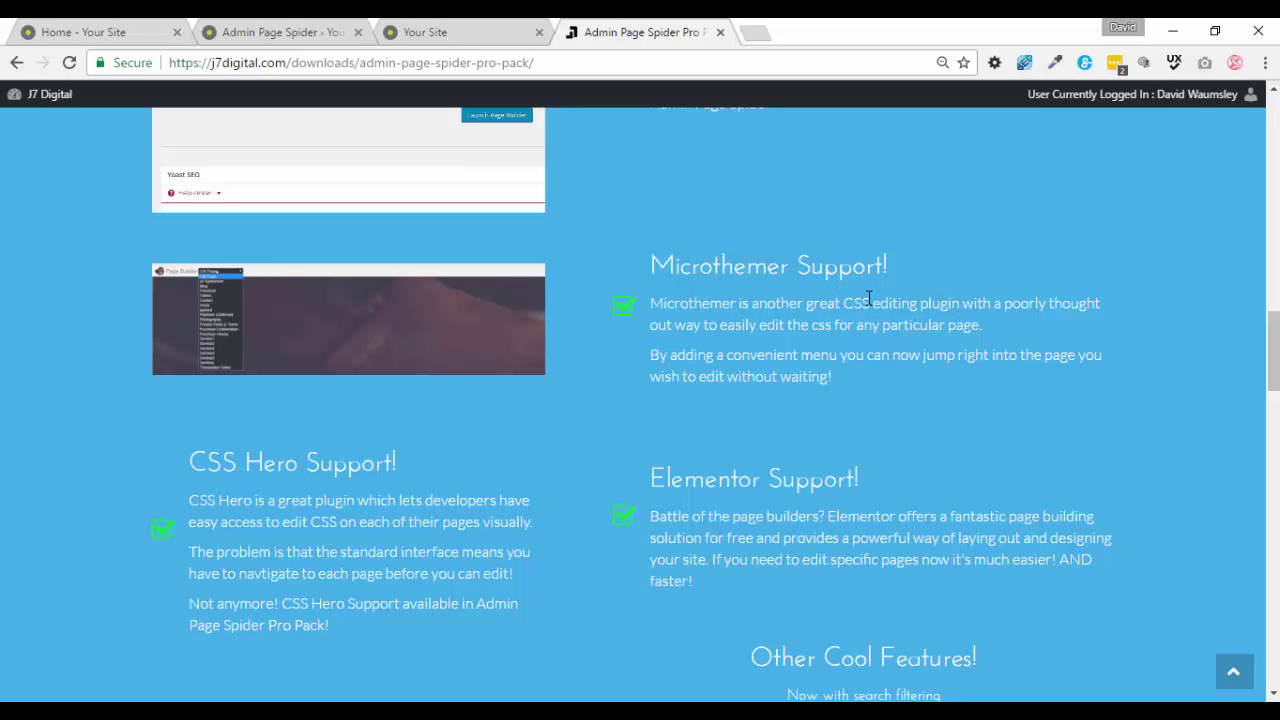
scroll(900, 323, "down", 1)
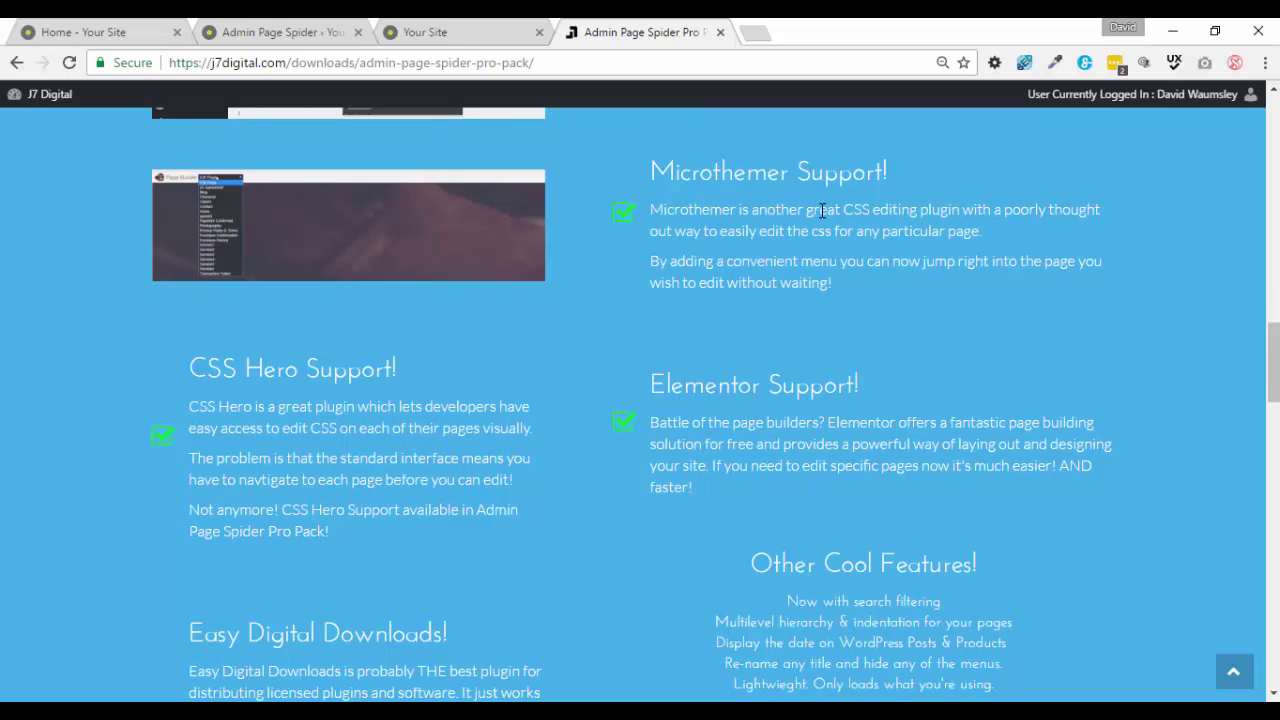
scroll(471, 389, "down", 2)
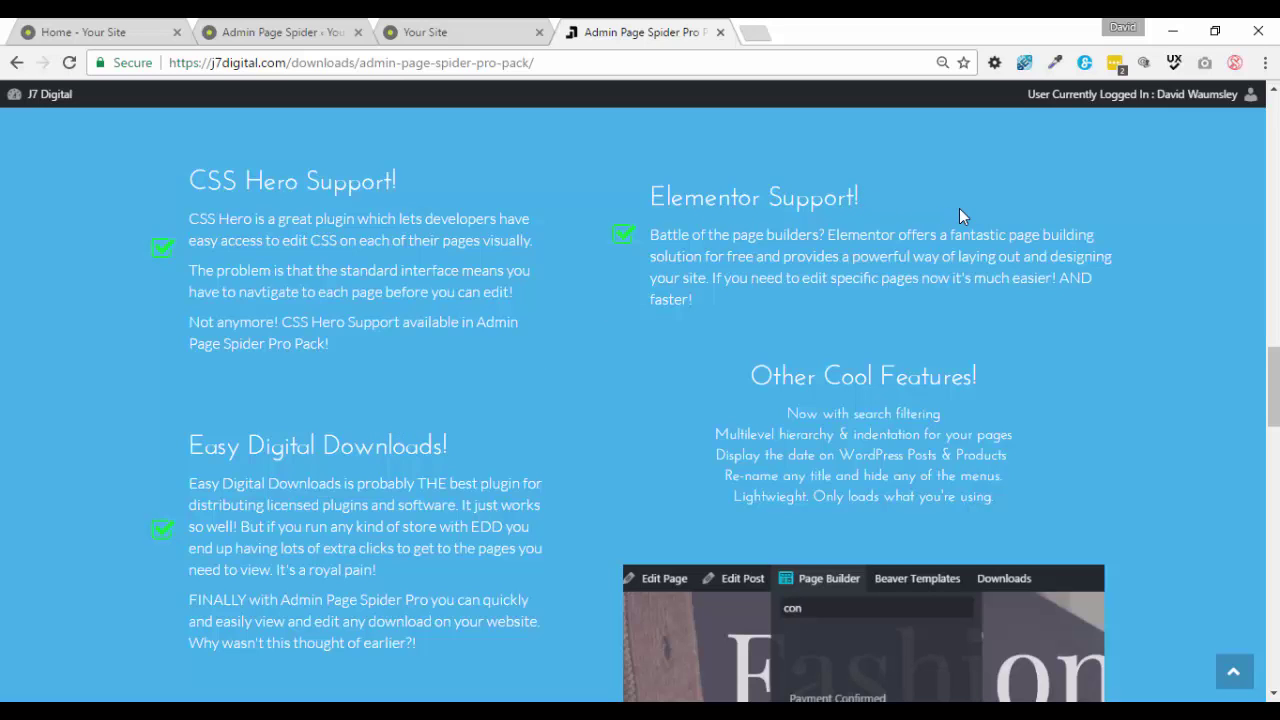
scroll(956, 220, "down", 4)
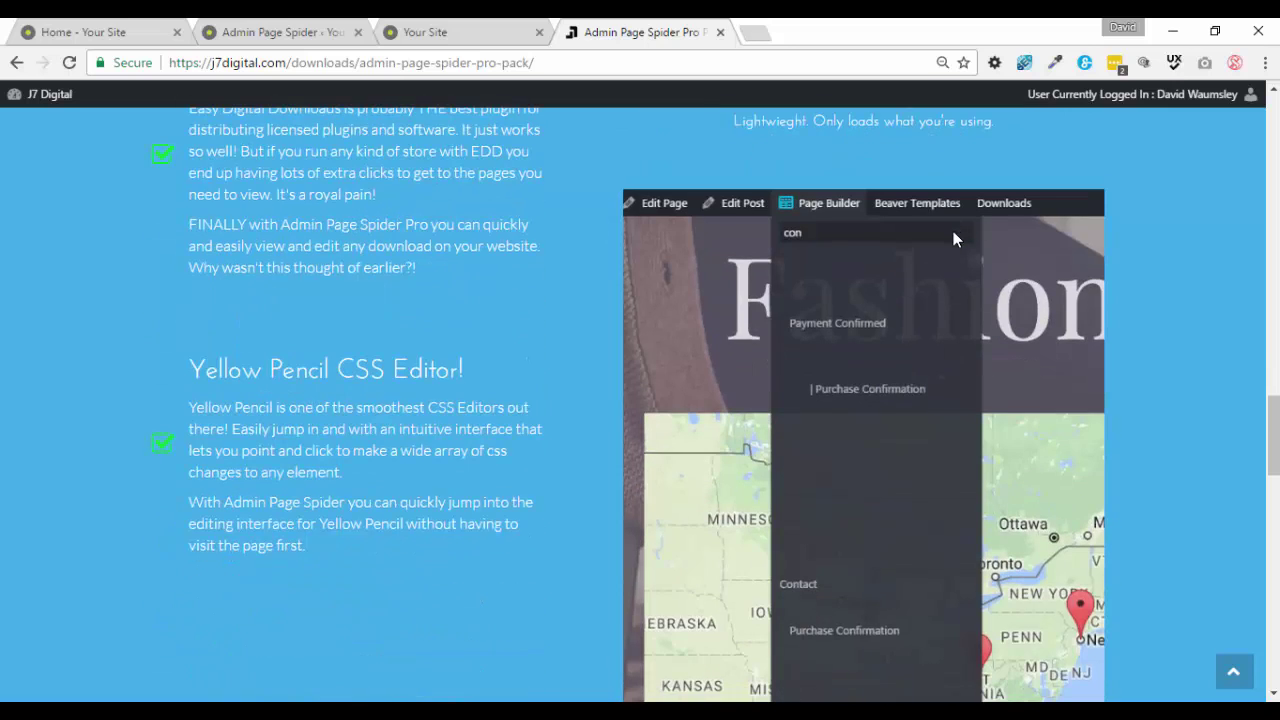
scroll(1206, 245, "down", 1)
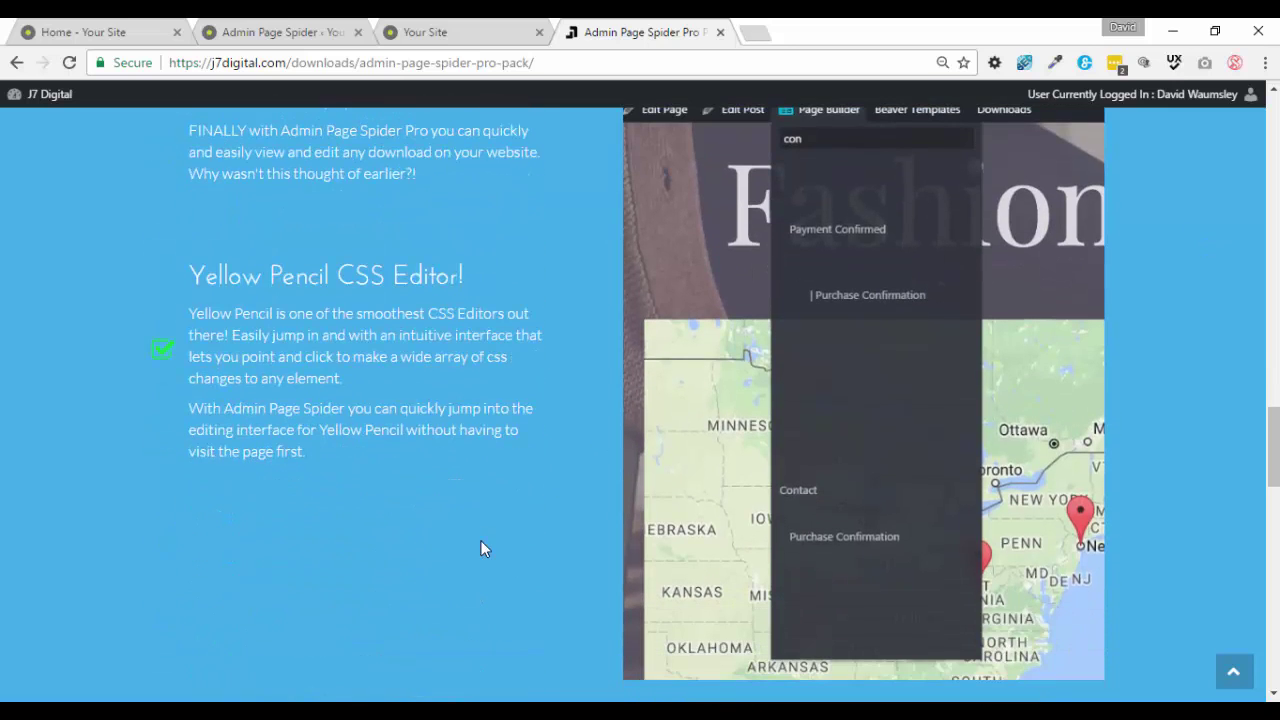
- Highlight the Yellow Pencil CSS Editor heading, then the $9.95 unlimited-years price in the pricing plans
left_click_drag(189, 270, 438, 274)
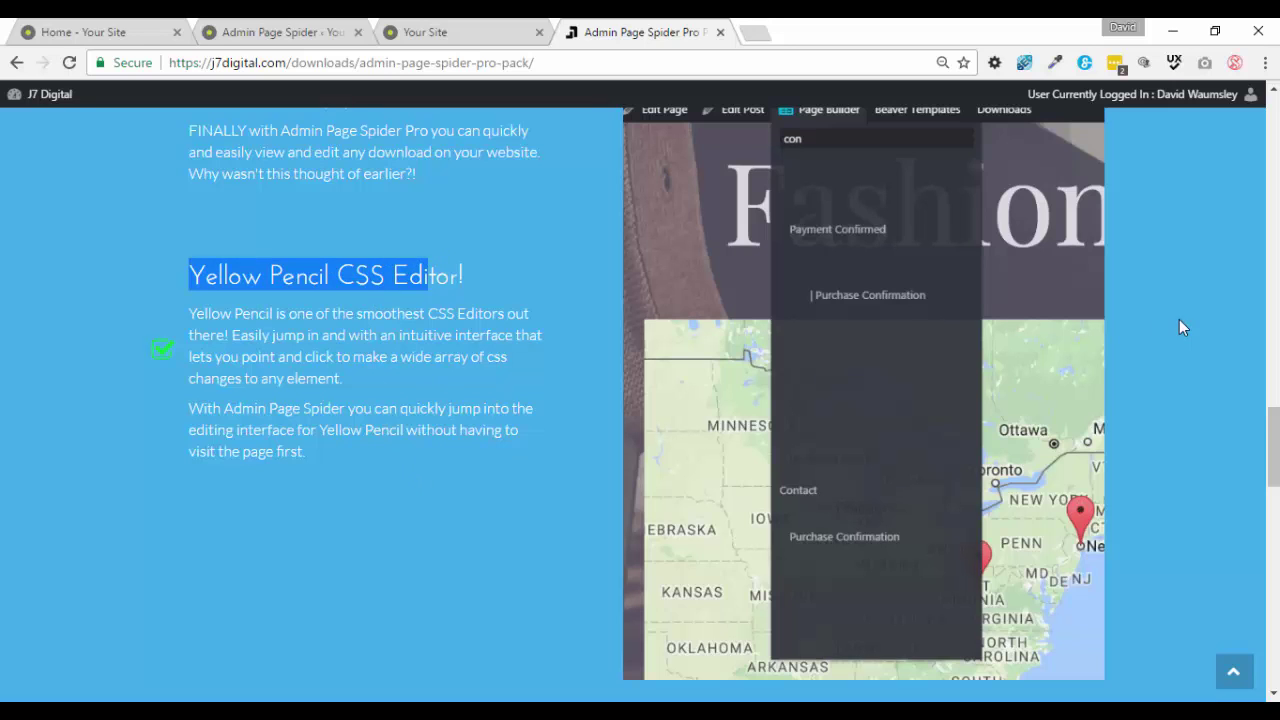
scroll(1180, 321, "down", 3)
scroll(1180, 321, "down", 3)
scroll(1180, 329, "down", 1)
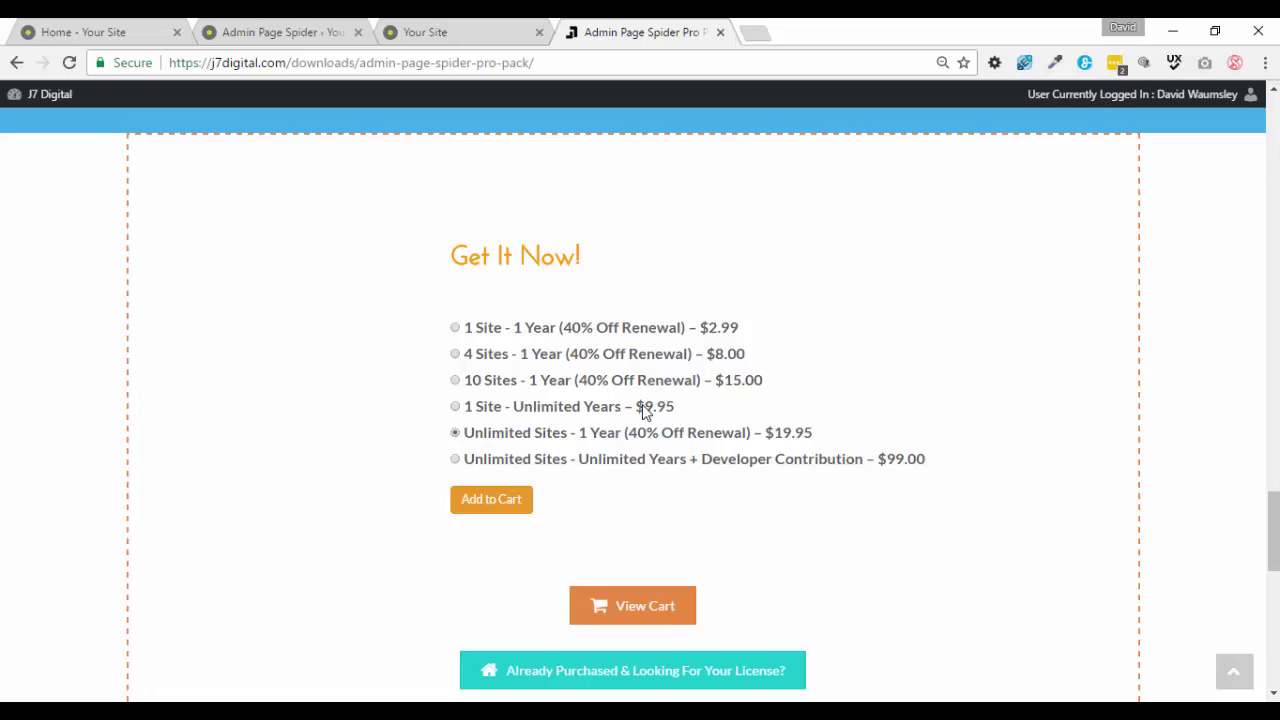
left_click_drag(645, 408, 674, 413)
left_click(714, 420)
- Scroll back up the product page and return to the test.wpcornershop.com homepage
scroll(938, 474, "up", 1)
scroll(940, 486, "down", 4)
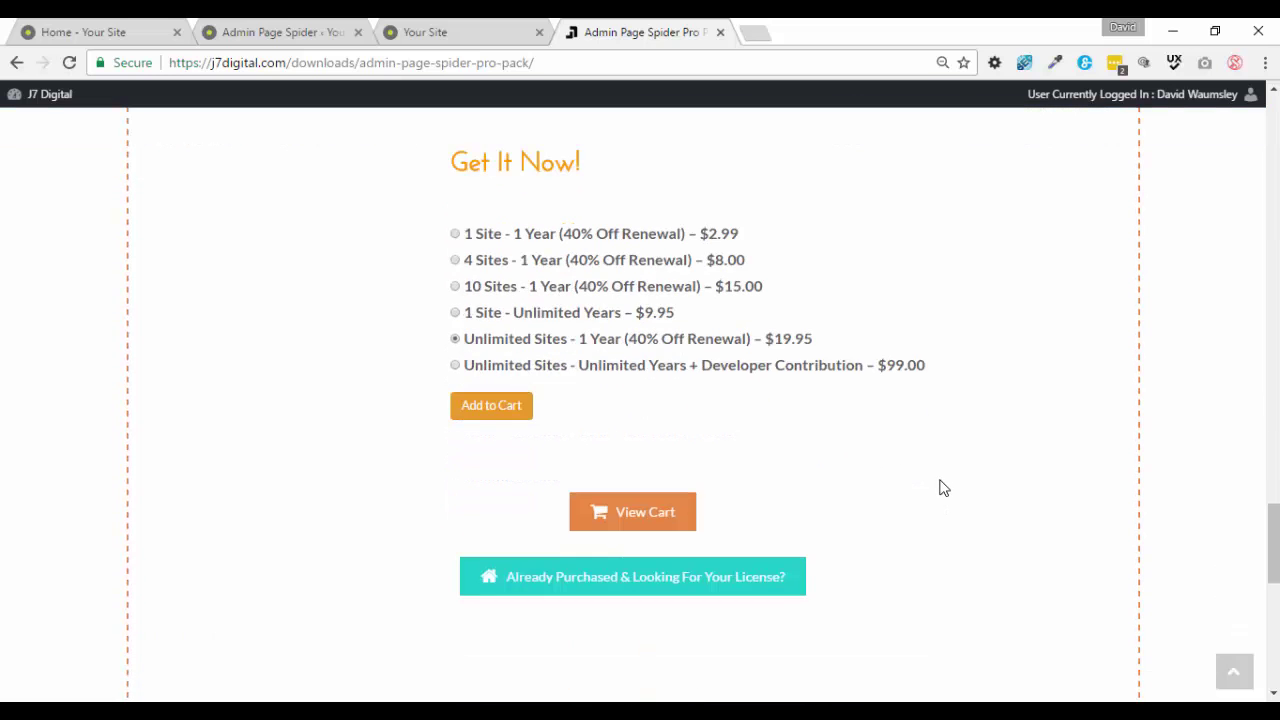
scroll(946, 489, "up", 9)
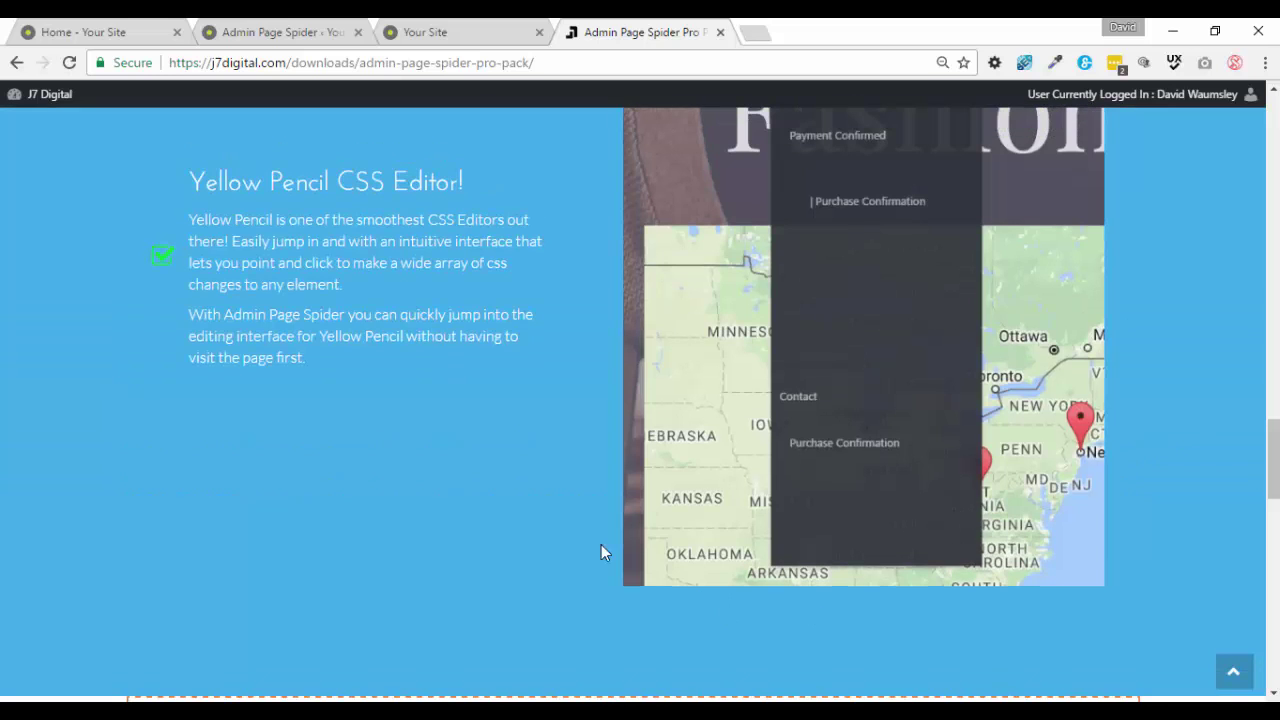
scroll(601, 546, "up", 8)
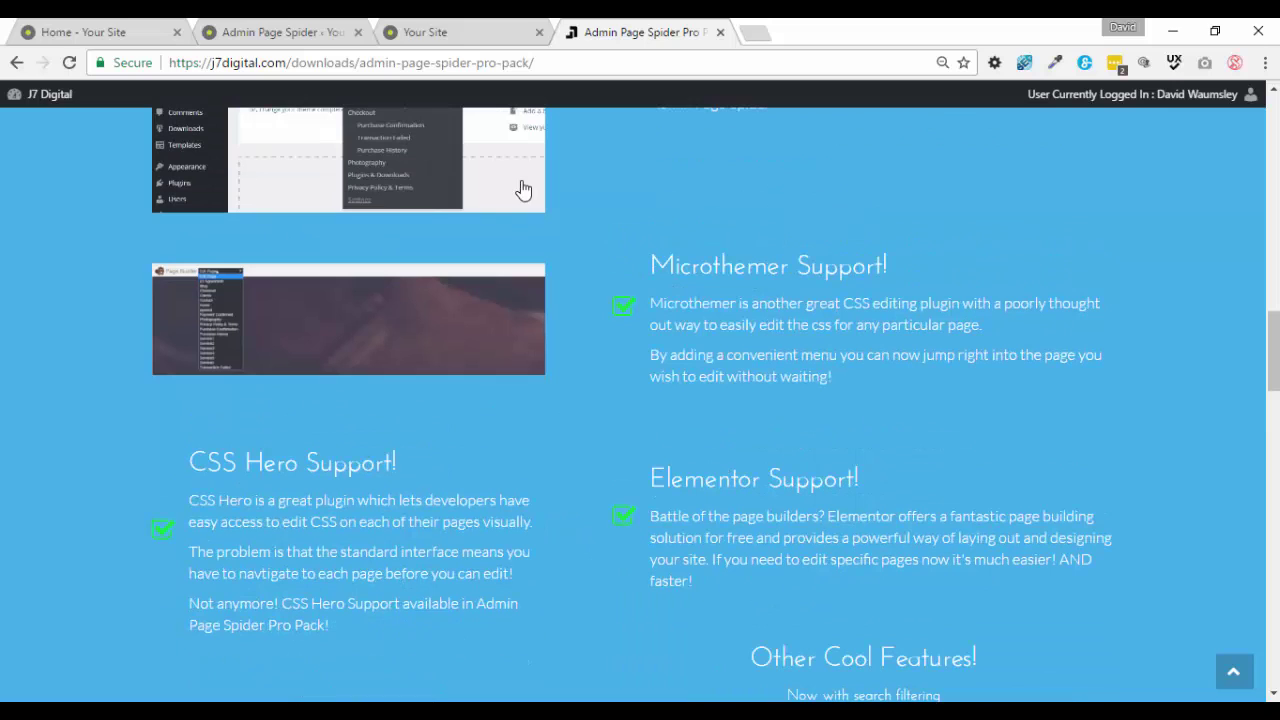
left_click(449, 33)
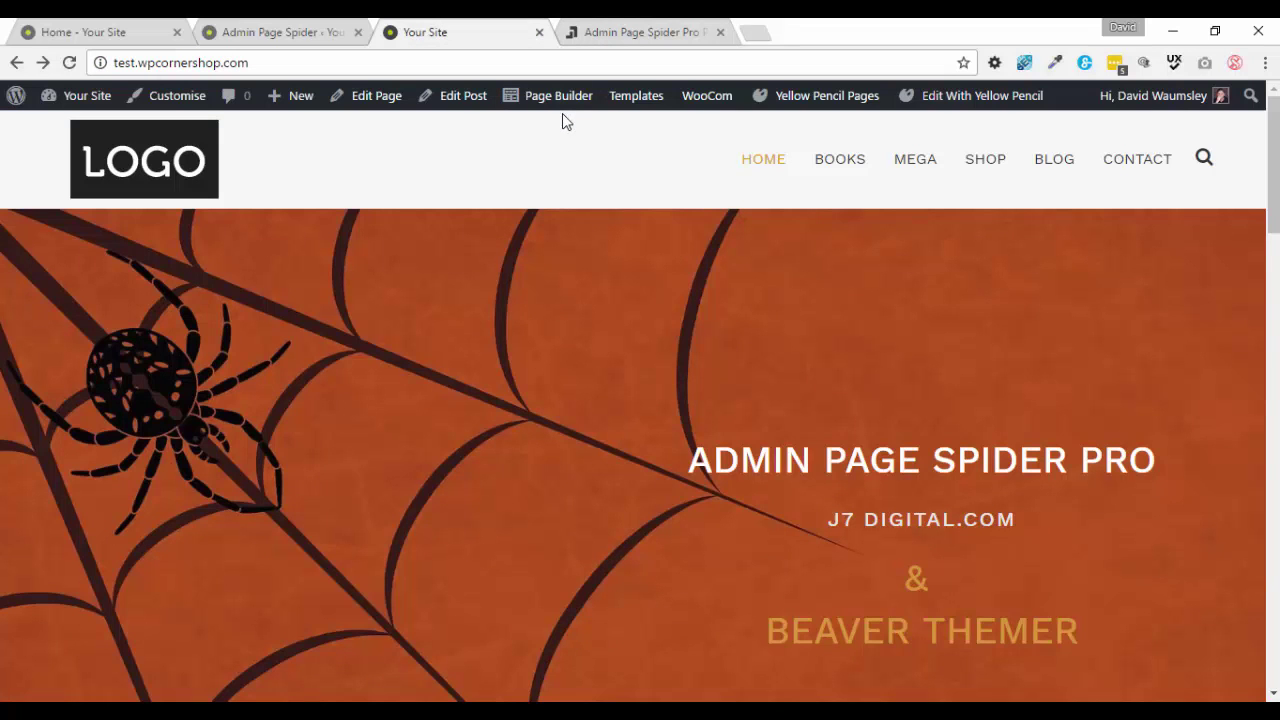
- In the Admin Page Spider settings, expand the Wordpress Pages and Wordpress Blog/Posts sections
left_click(267, 30)
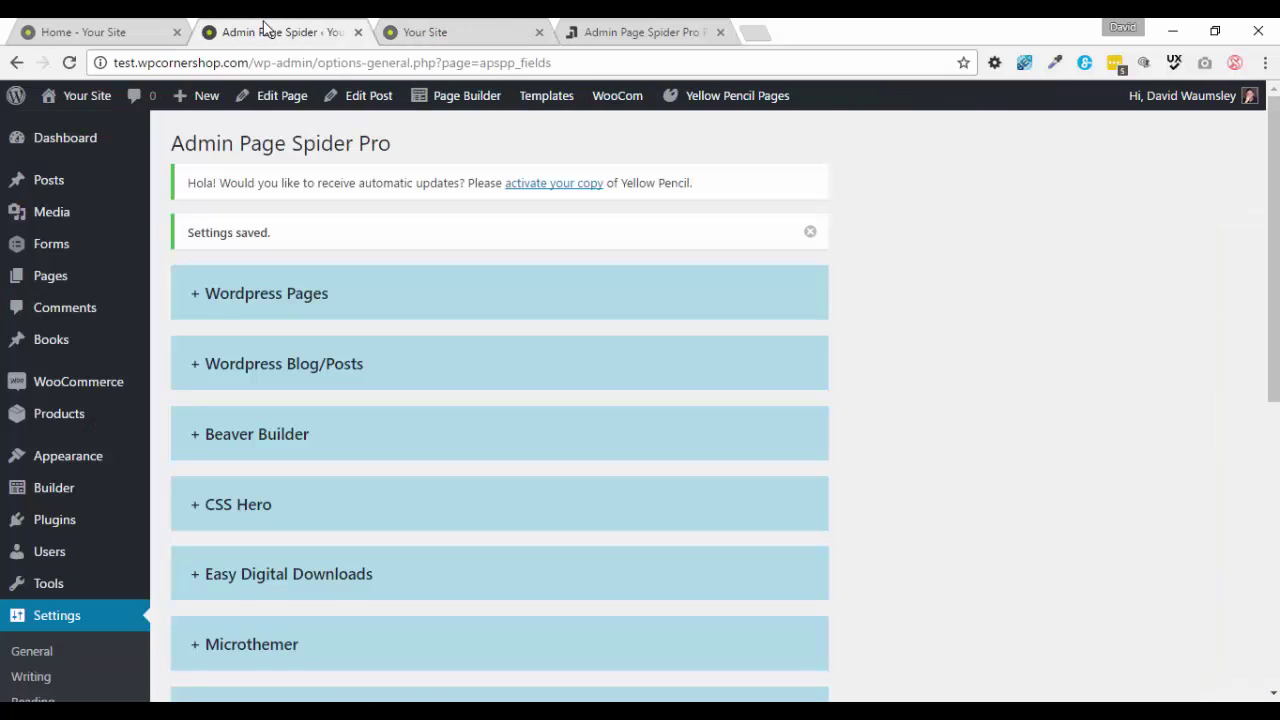
scroll(930, 350, "down", 1)
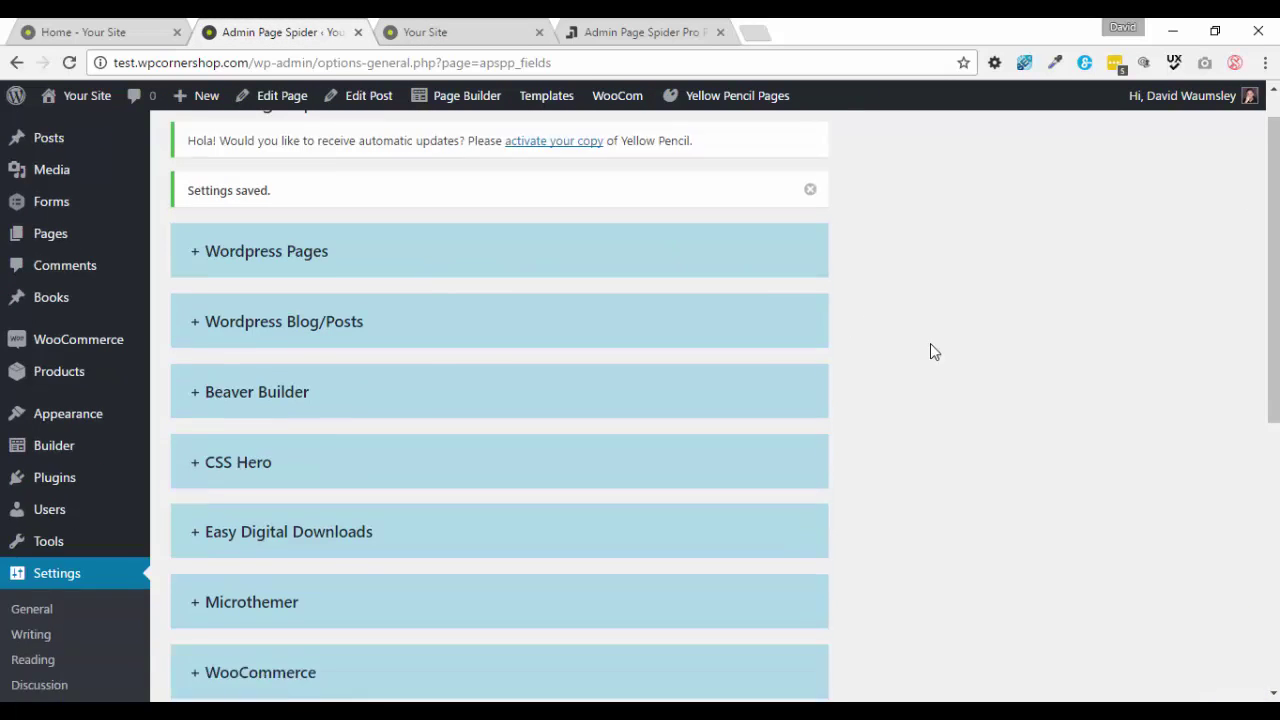
scroll(930, 352, "down", 1)
left_click(614, 212)
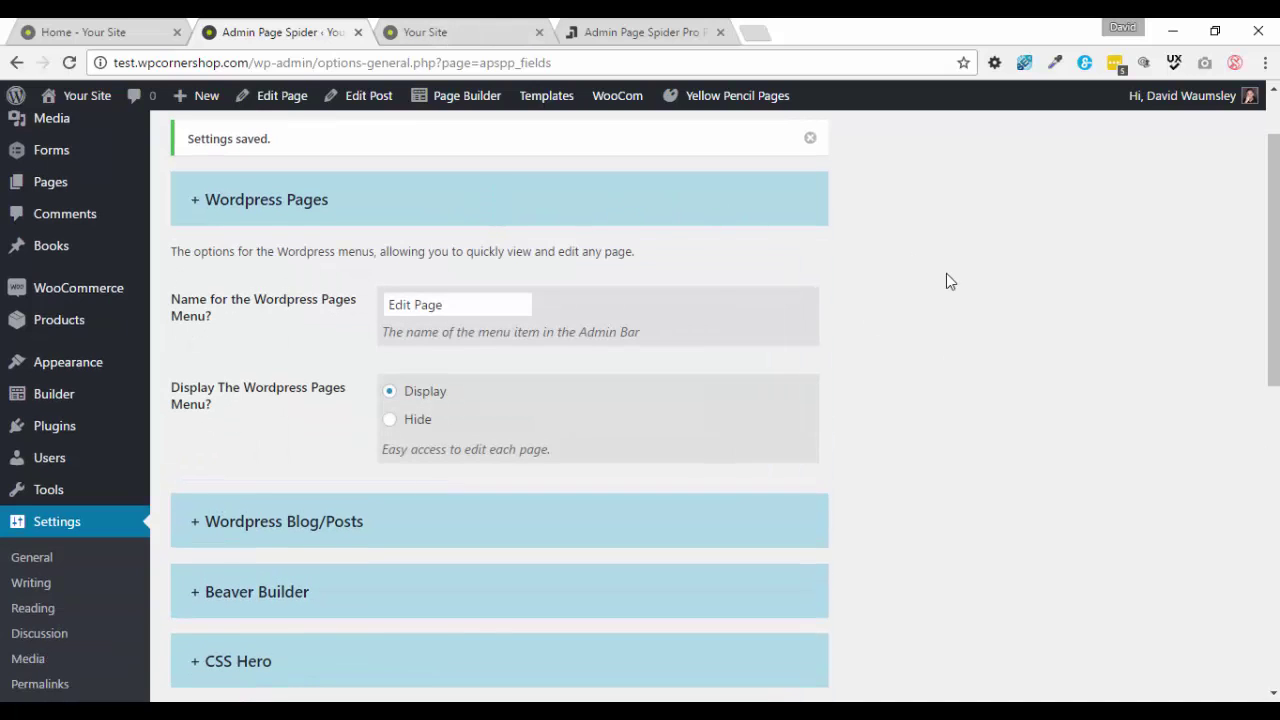
left_click(452, 305)
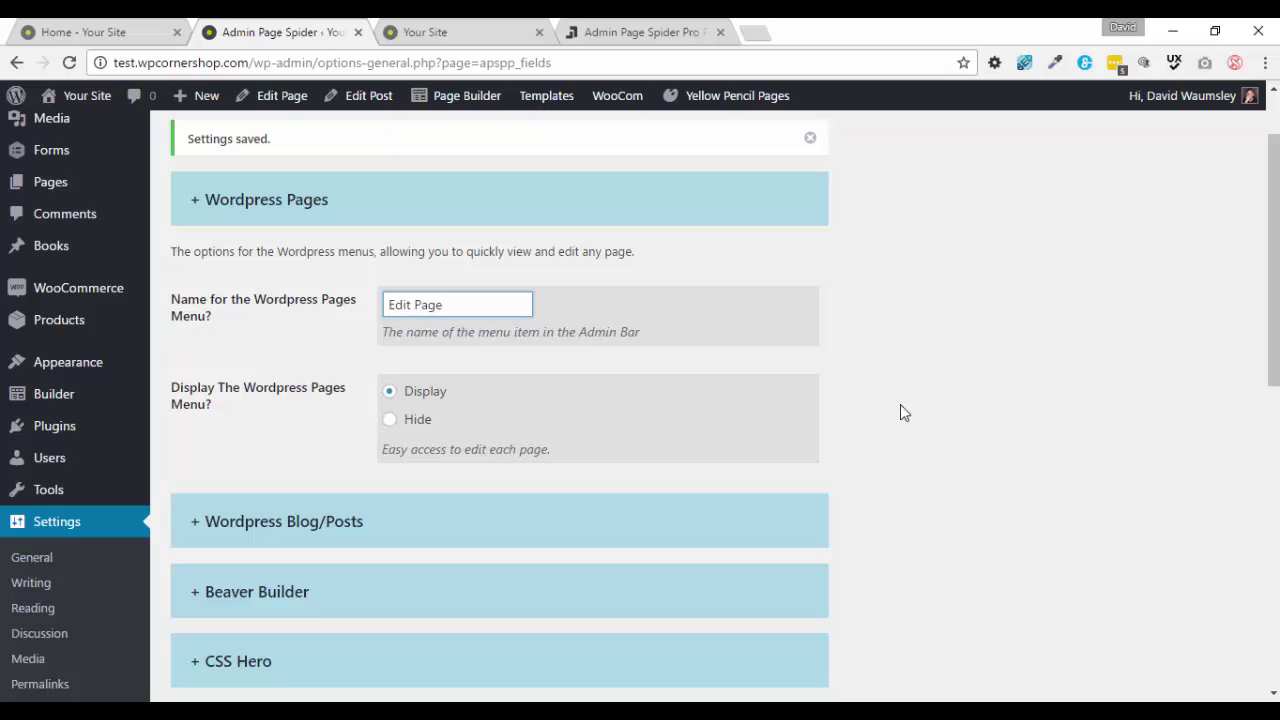
left_click(939, 430)
left_click(711, 518)
scroll(1027, 444, "down", 3)
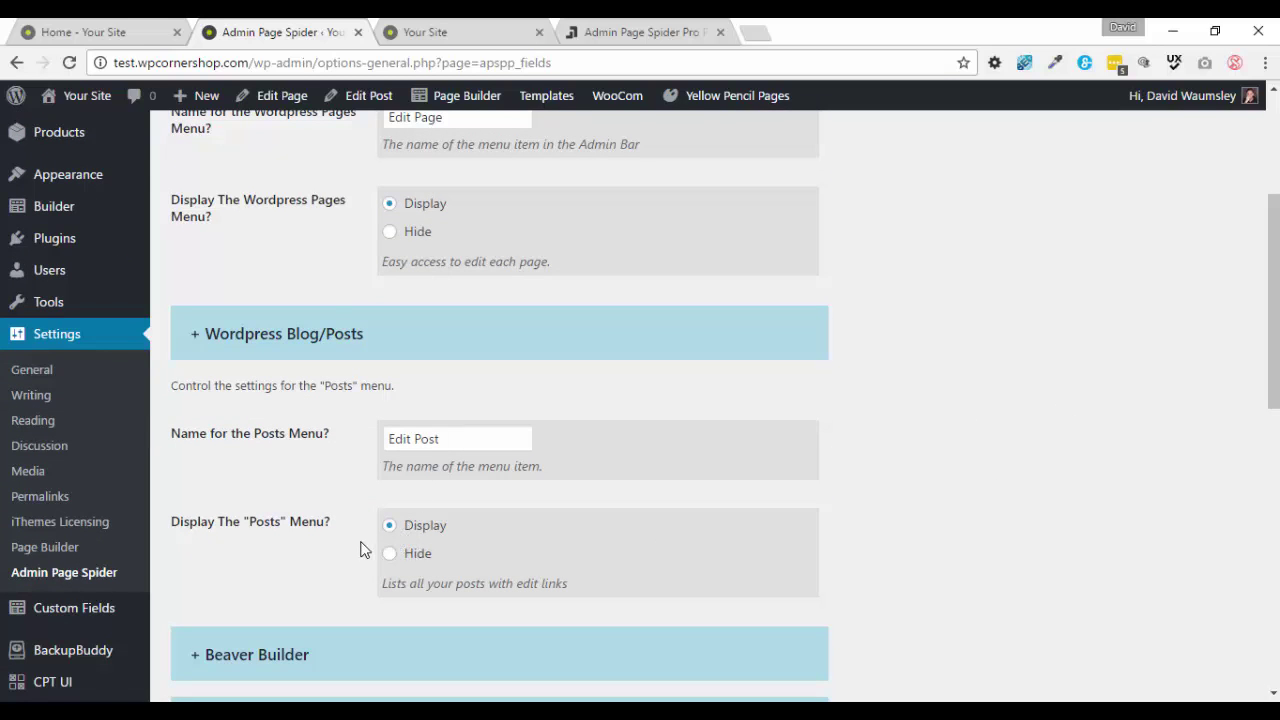
- Compare with the site's Edit Page and Edit Post toolbar menus, then expand Beaver Builder
left_click(440, 32)
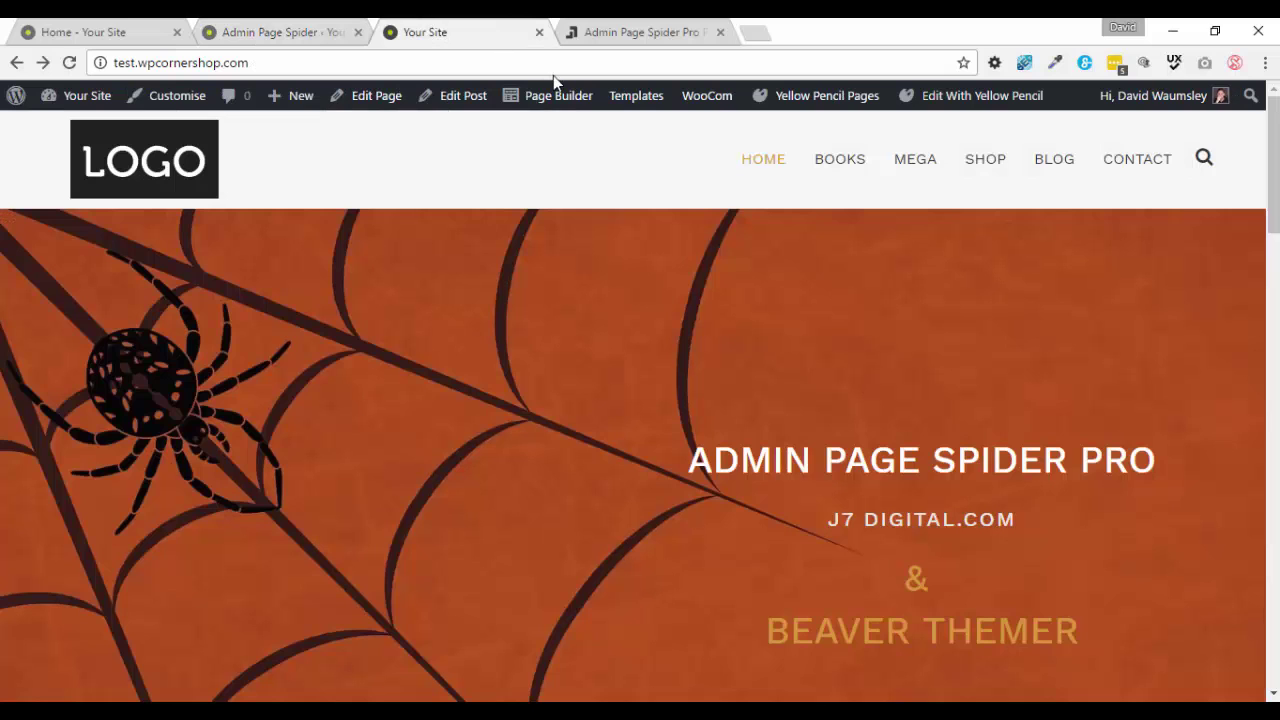
mouse_move(380, 100)
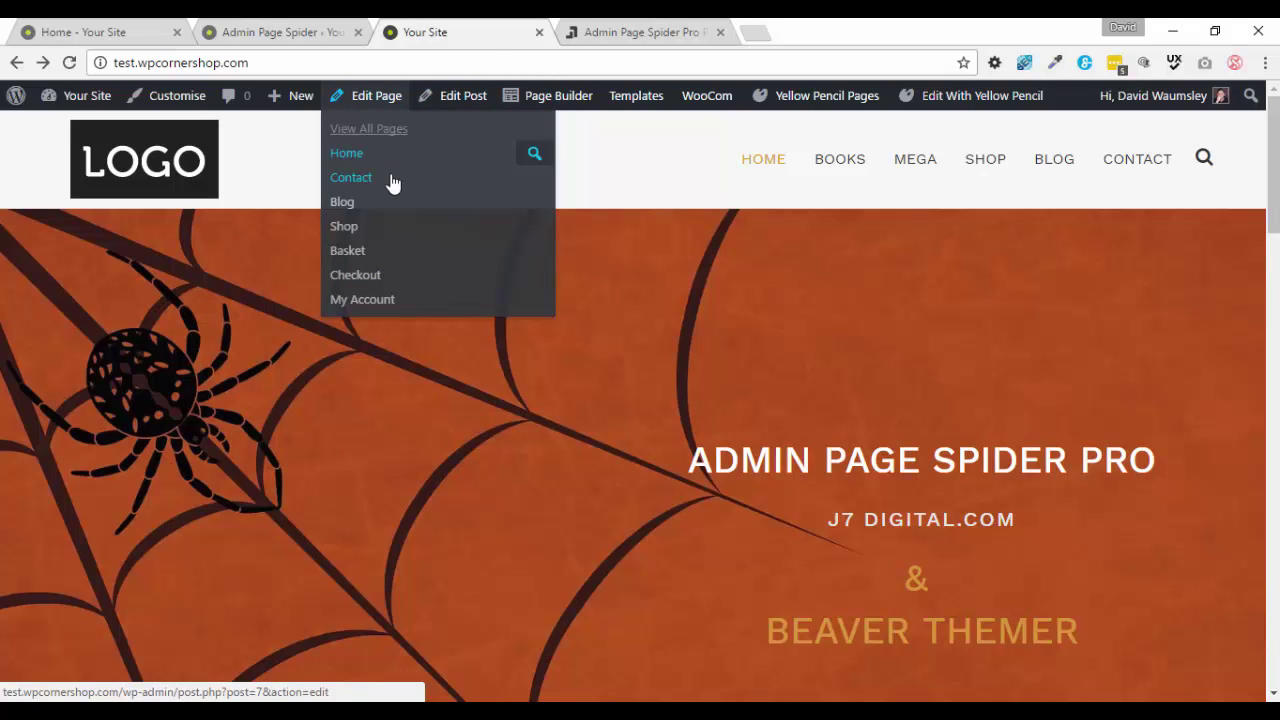
mouse_move(468, 96)
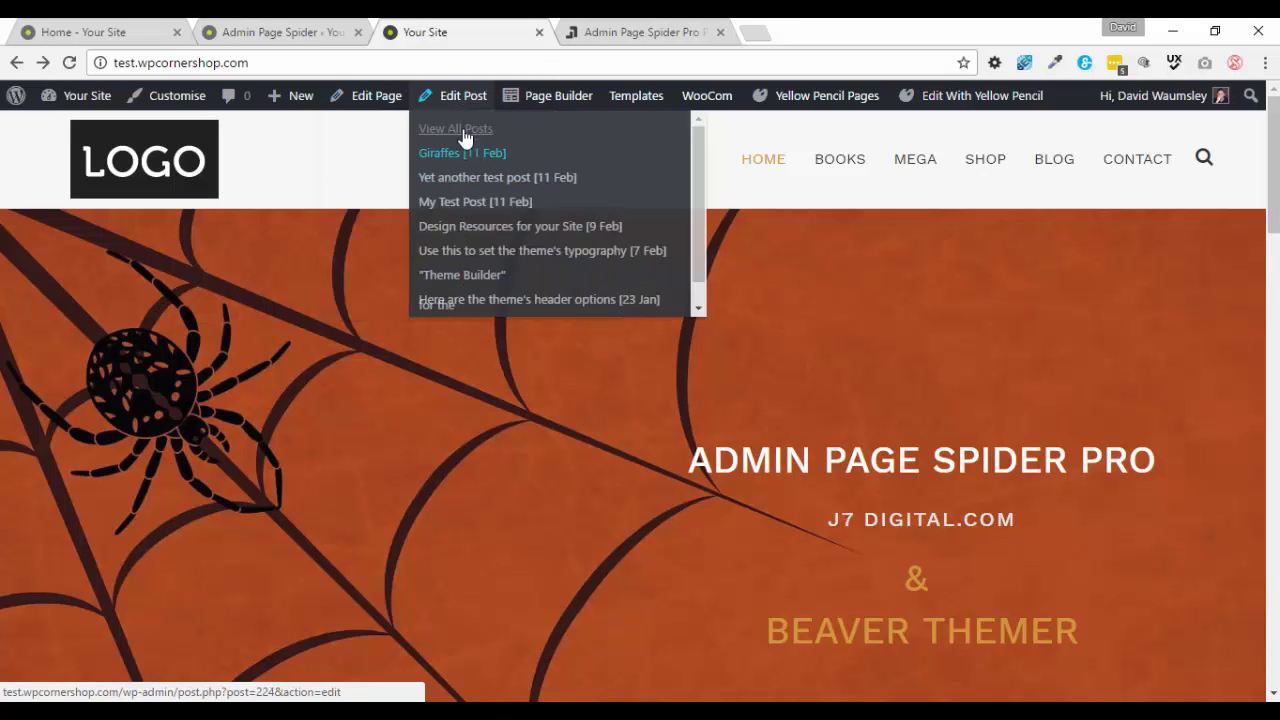
left_click(282, 32)
scroll(946, 282, "down", 3)
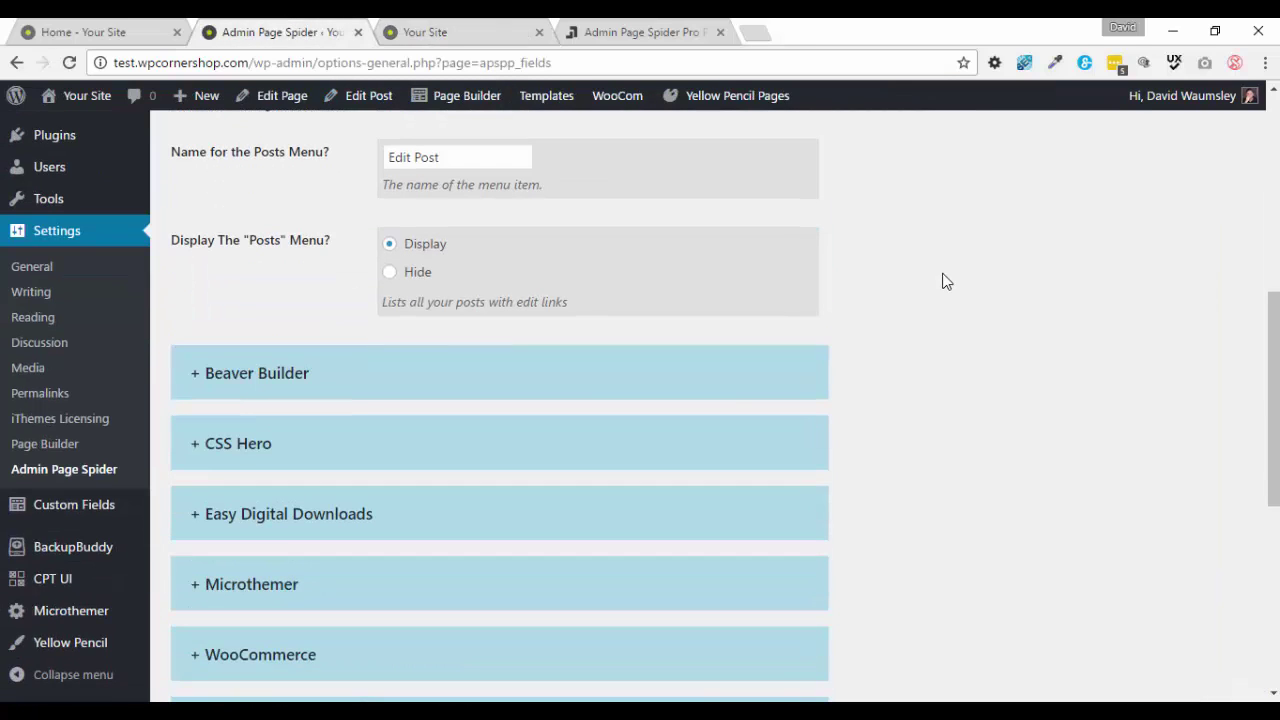
left_click(749, 386)
- Match the Beaver Builder menu name to the site's Page Builder menu and check the Templates name
scroll(957, 342, "down", 2)
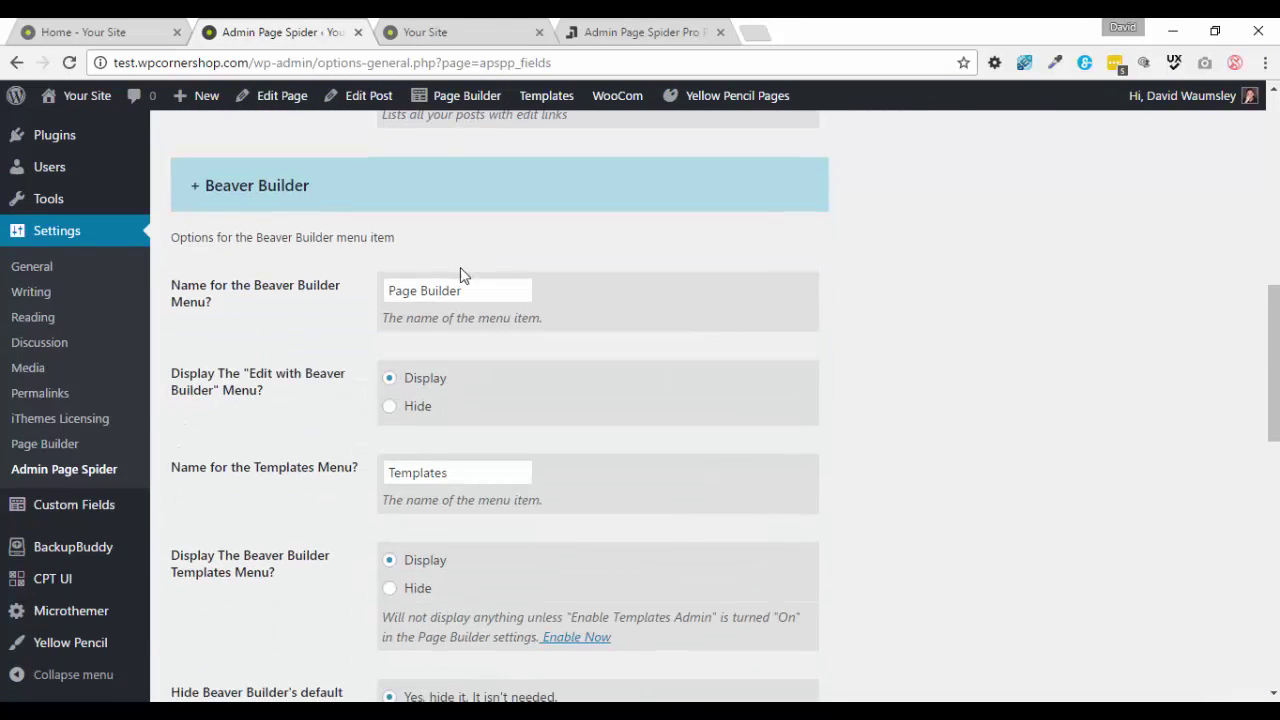
left_click(416, 290)
left_click(430, 32)
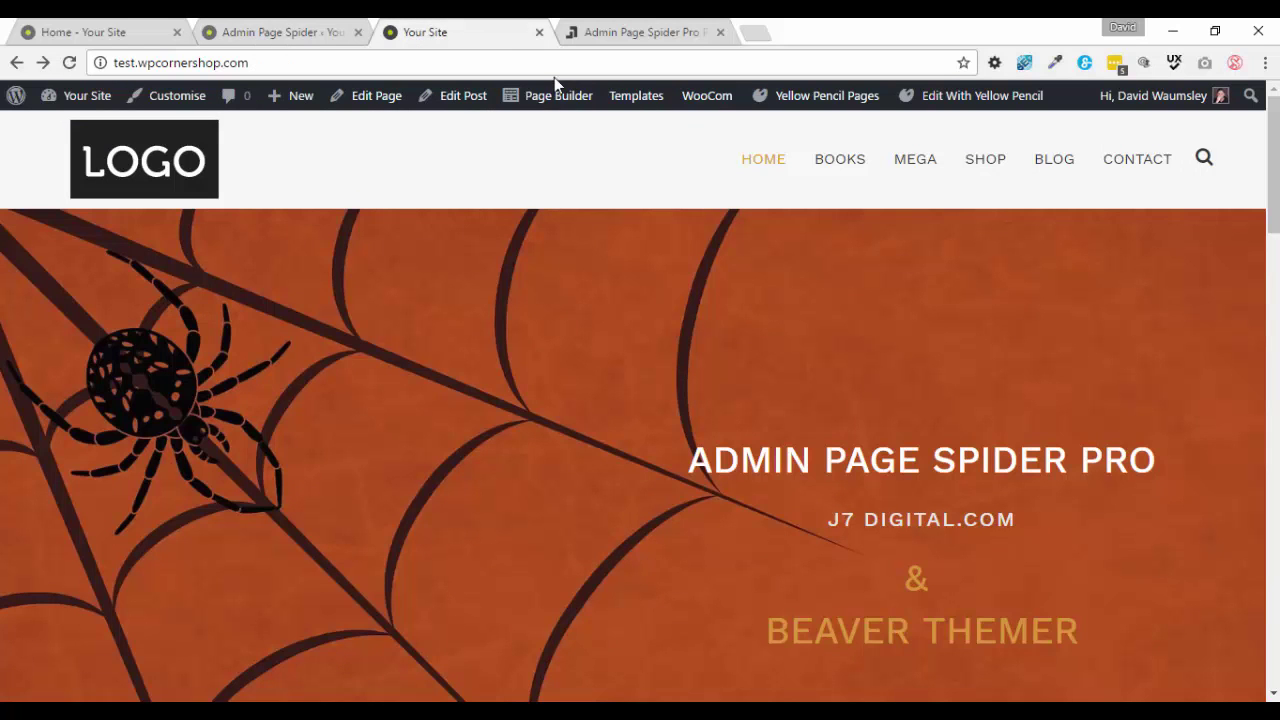
mouse_move(554, 100)
left_click(277, 31)
scroll(731, 309, "down", 3)
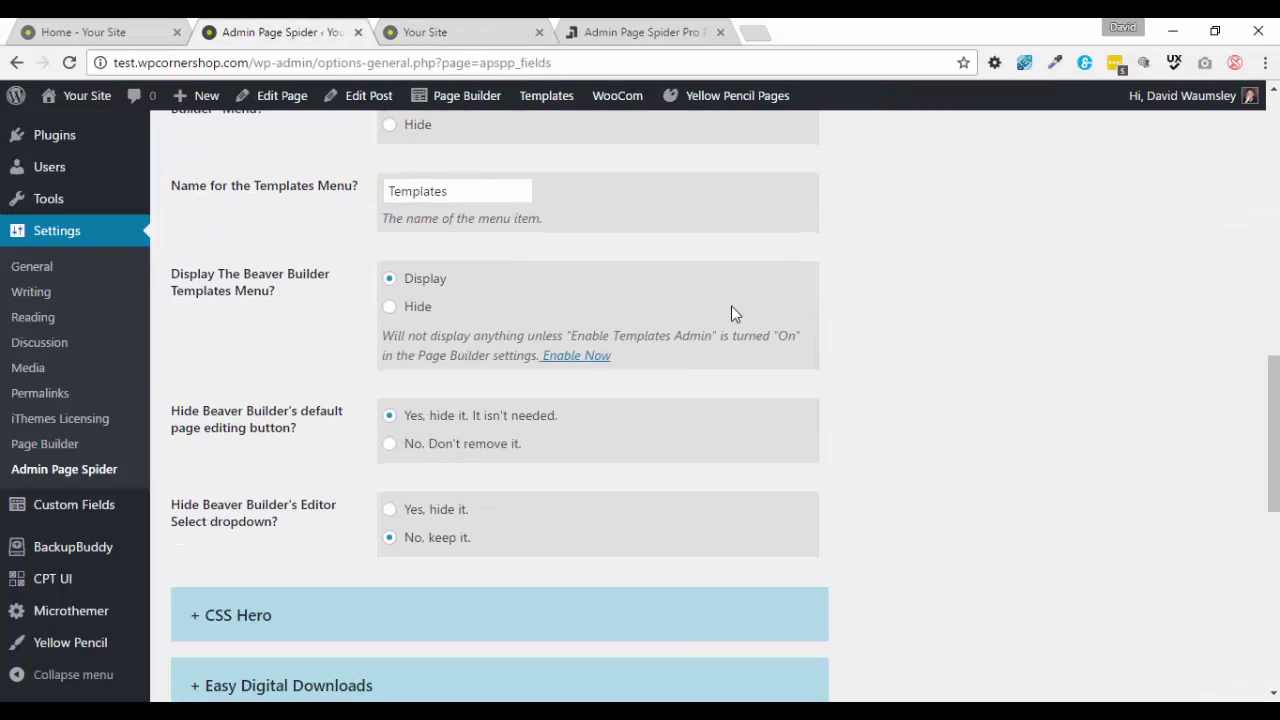
left_click(454, 191)
- View the site's Page Builder toolbar menu once more, then return to the settings
left_click(449, 31)
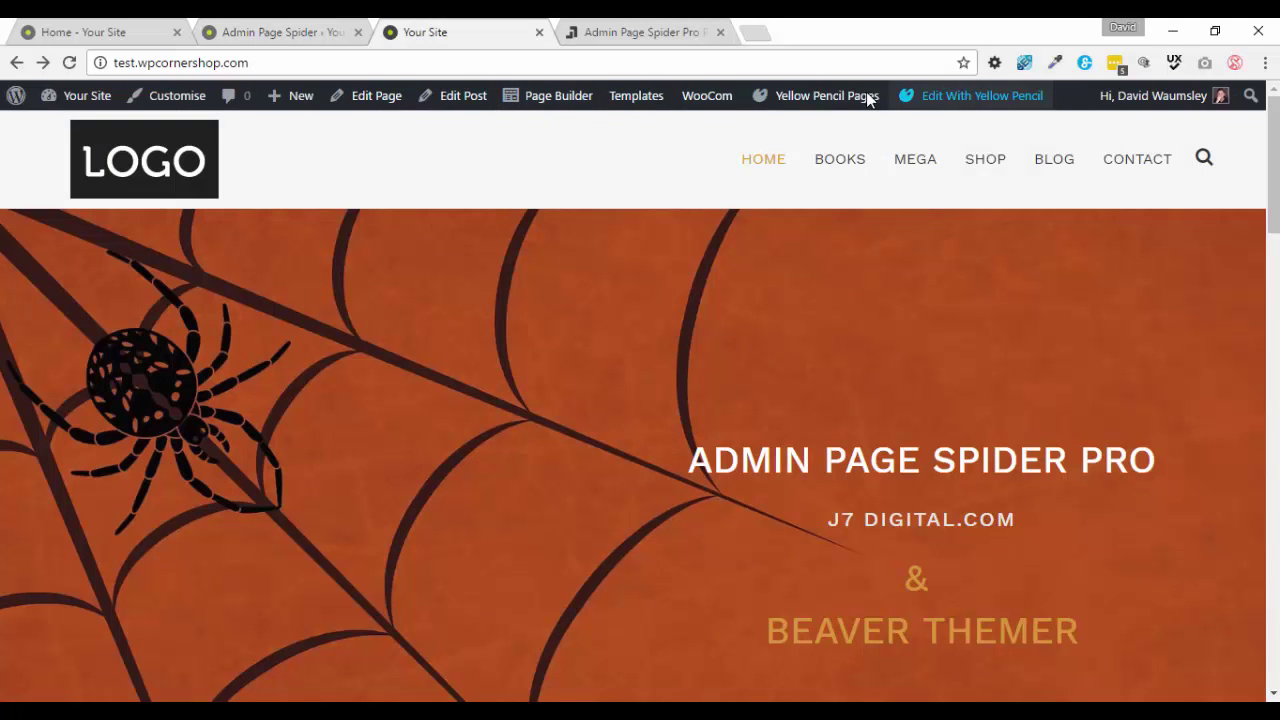
left_click(333, 35)
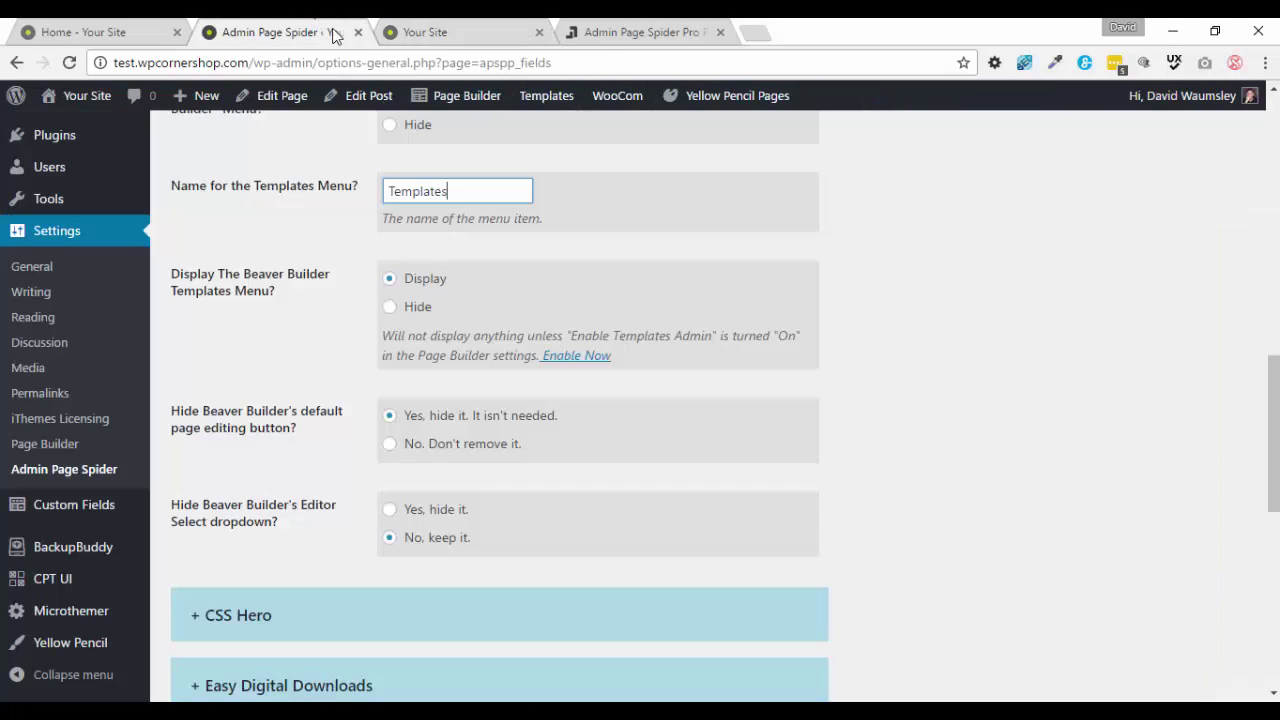
scroll(597, 292, "down", 1)
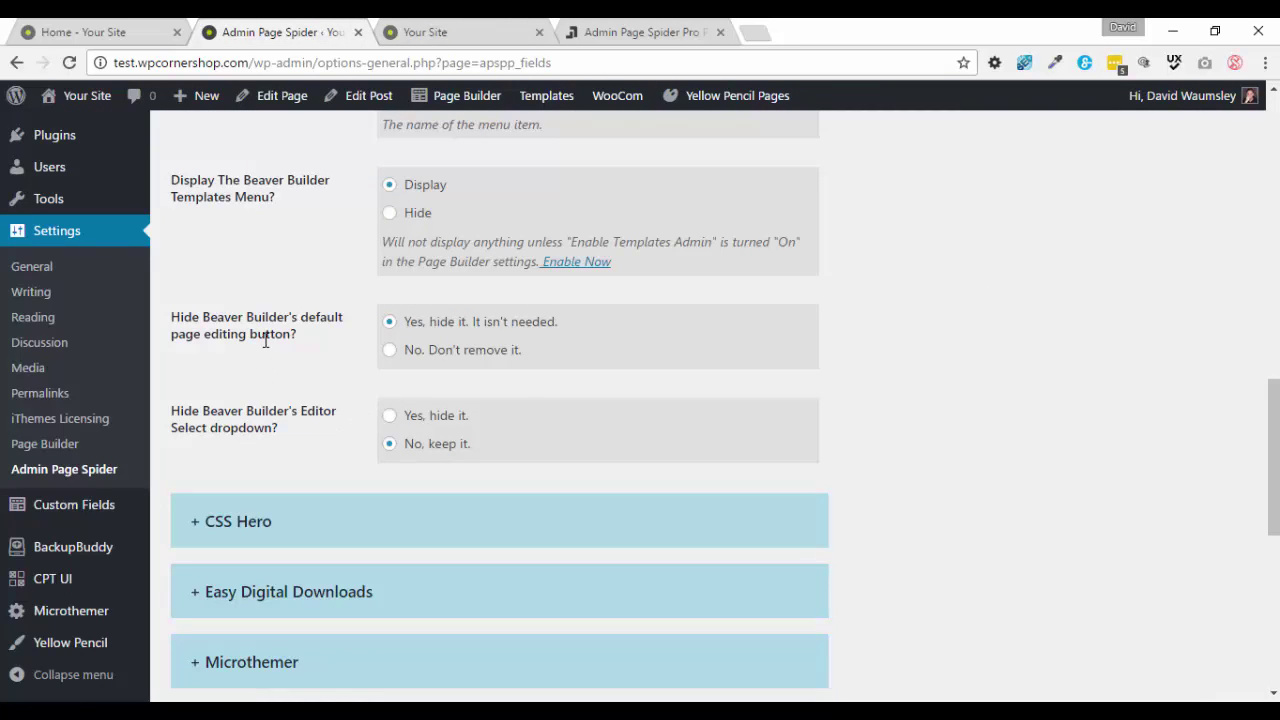
left_click(430, 31)
mouse_move(563, 105)
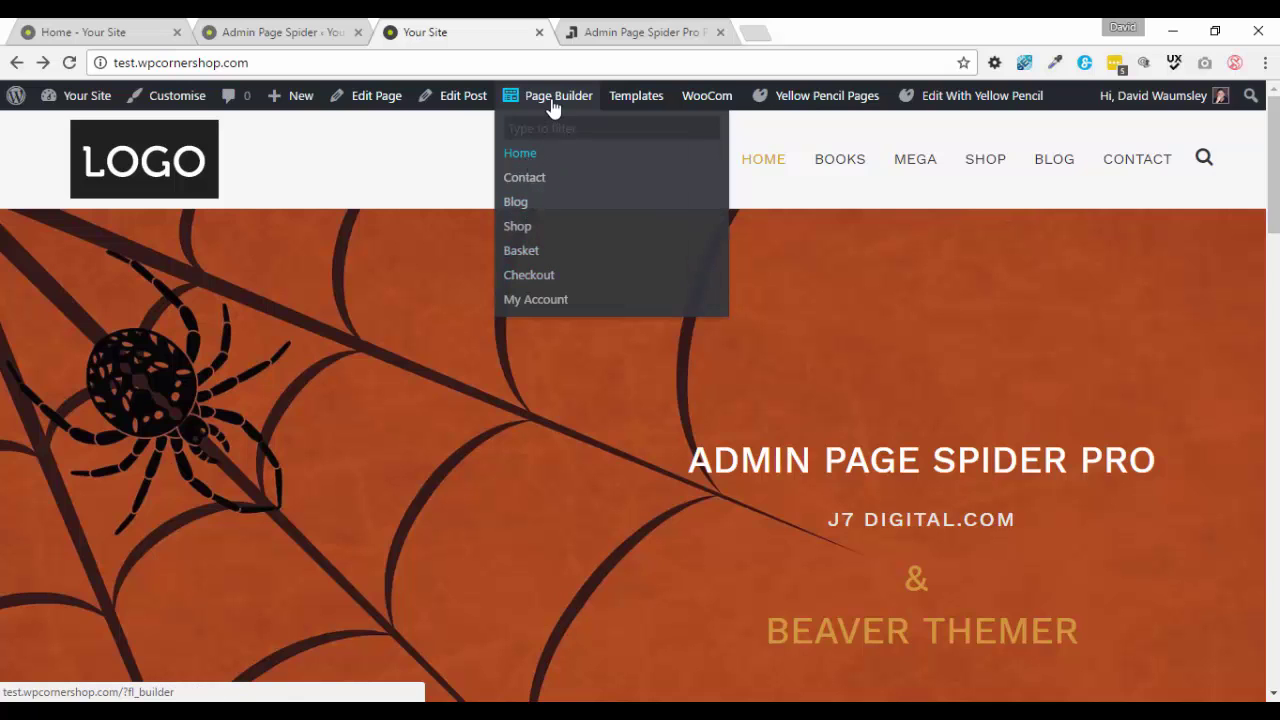
left_click(309, 32)
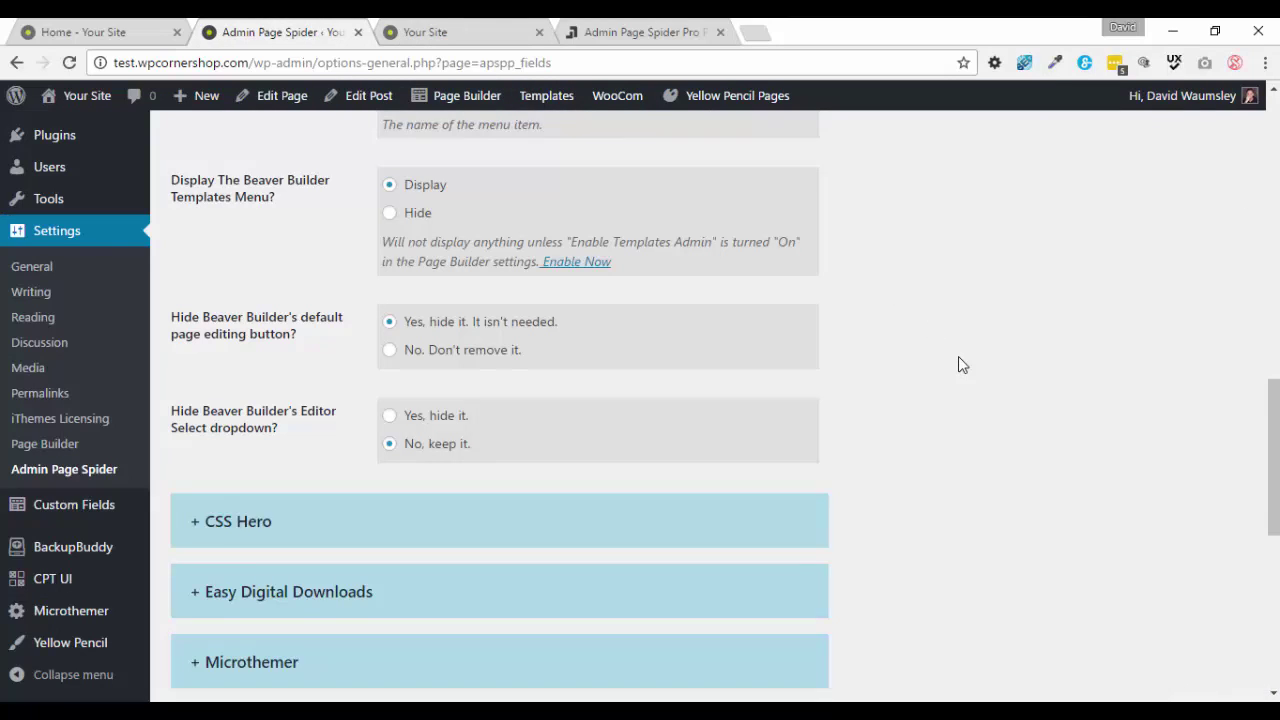
scroll(958, 365, "down", 2)
- Expand the CSS Hero, Easy Digital Downloads and WooCommerce settings sections
left_click(763, 331)
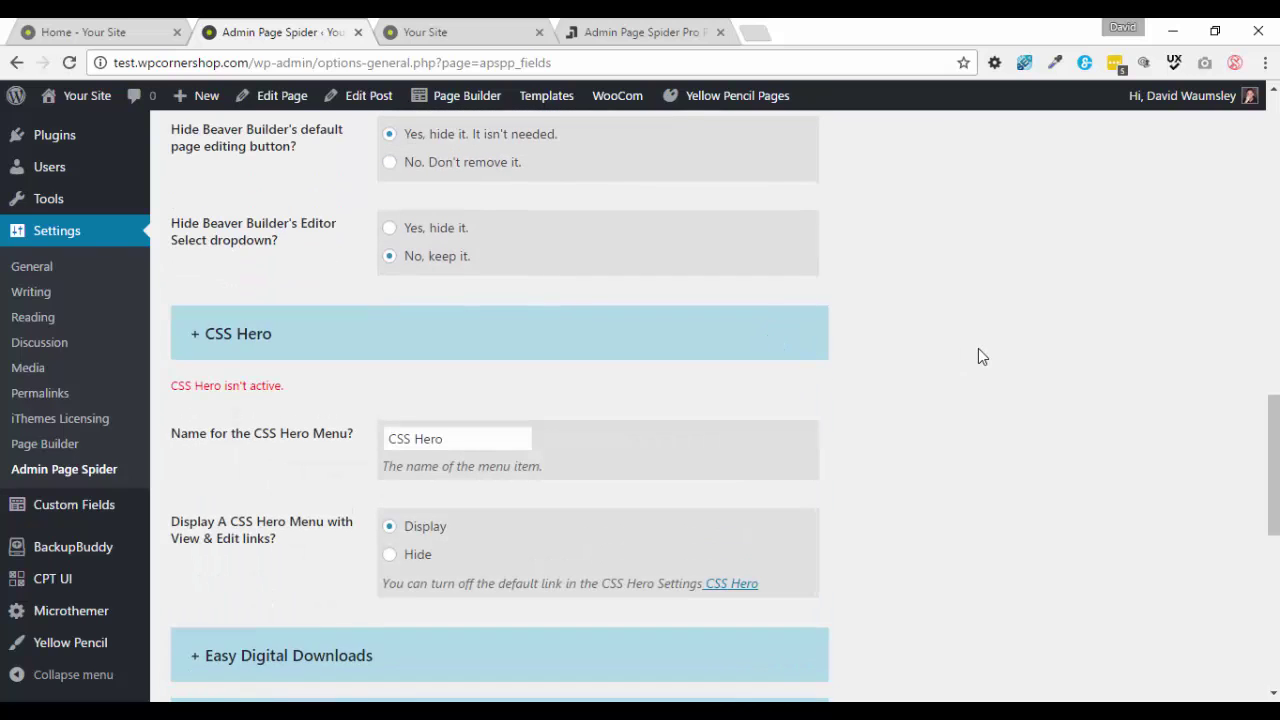
scroll(978, 349, "down", 2)
left_click(666, 477)
scroll(871, 428, "down", 3)
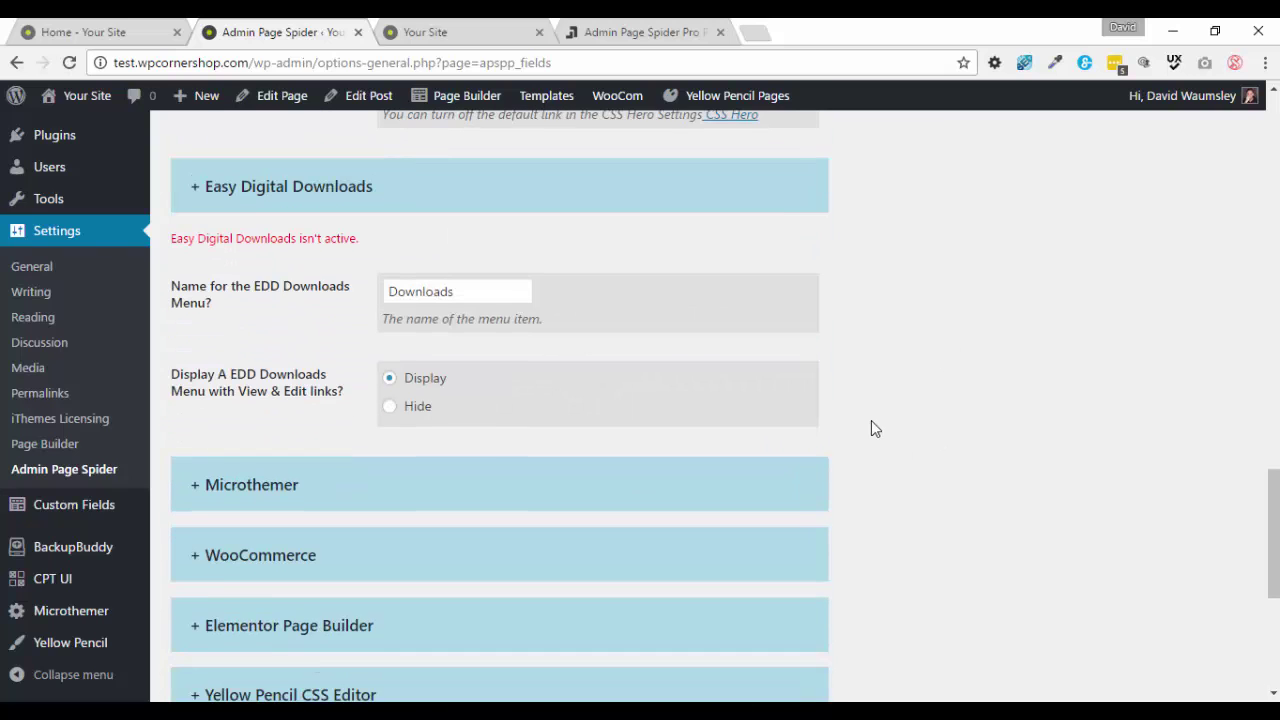
scroll(912, 440, "down", 3)
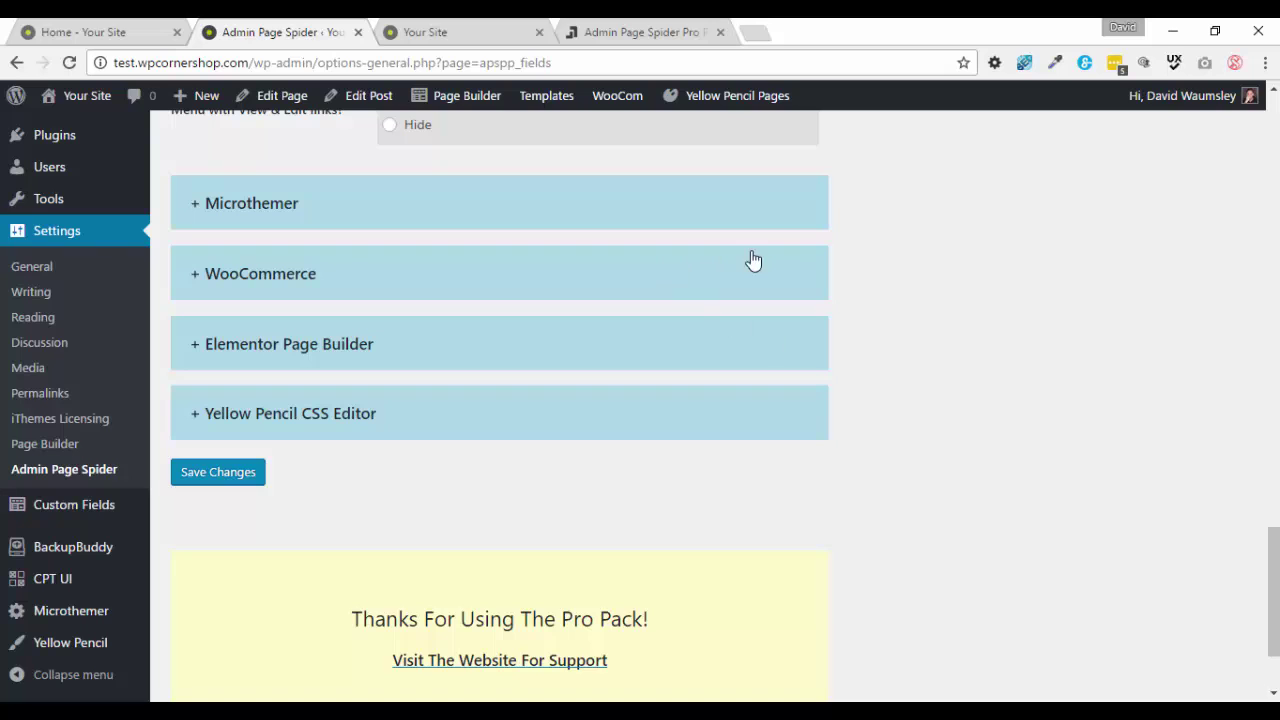
left_click(678, 284)
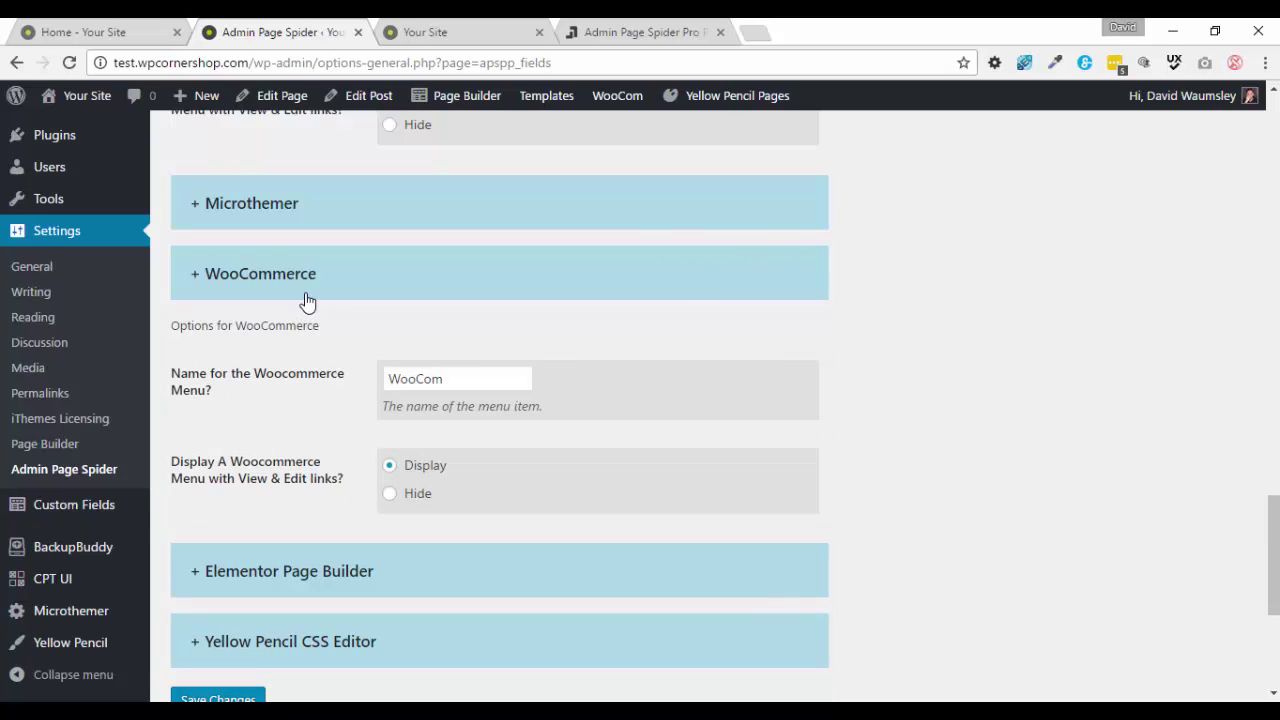
- Confirm the site's WooCom menu lists Products One to Four, check the WooCom name, and toggle Elementor
left_click(440, 36)
mouse_move(712, 106)
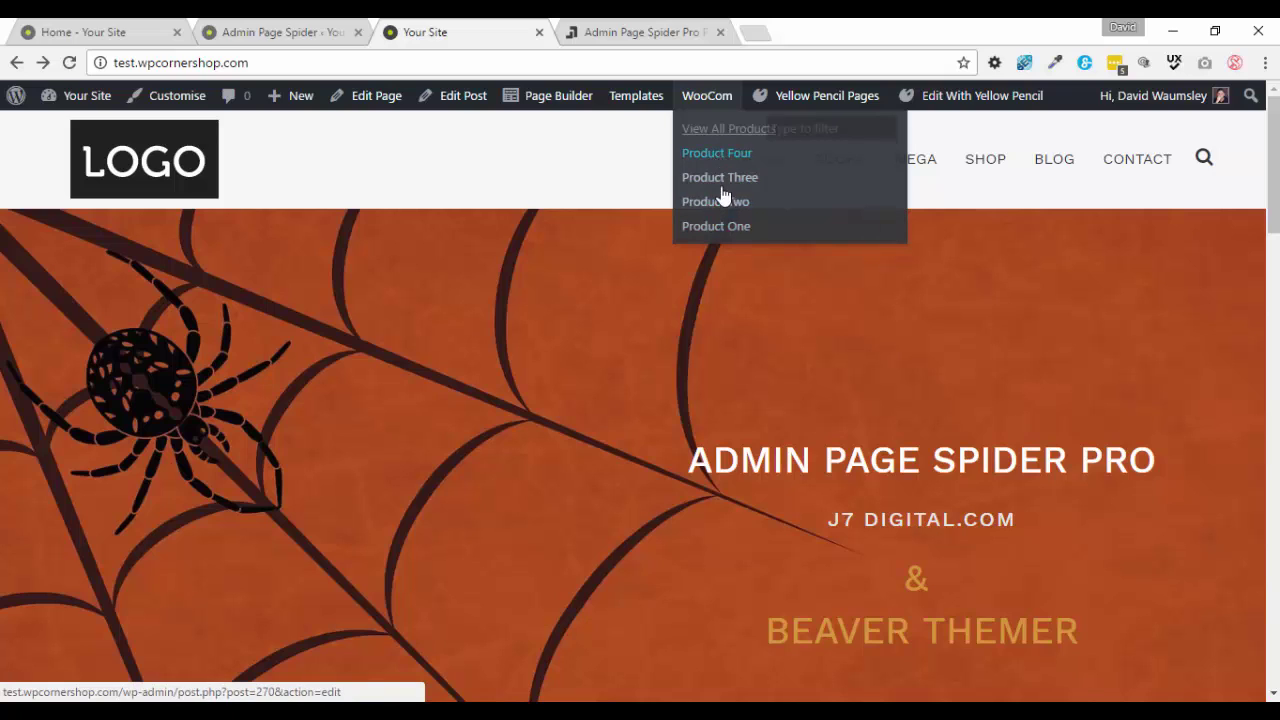
mouse_move(829, 151)
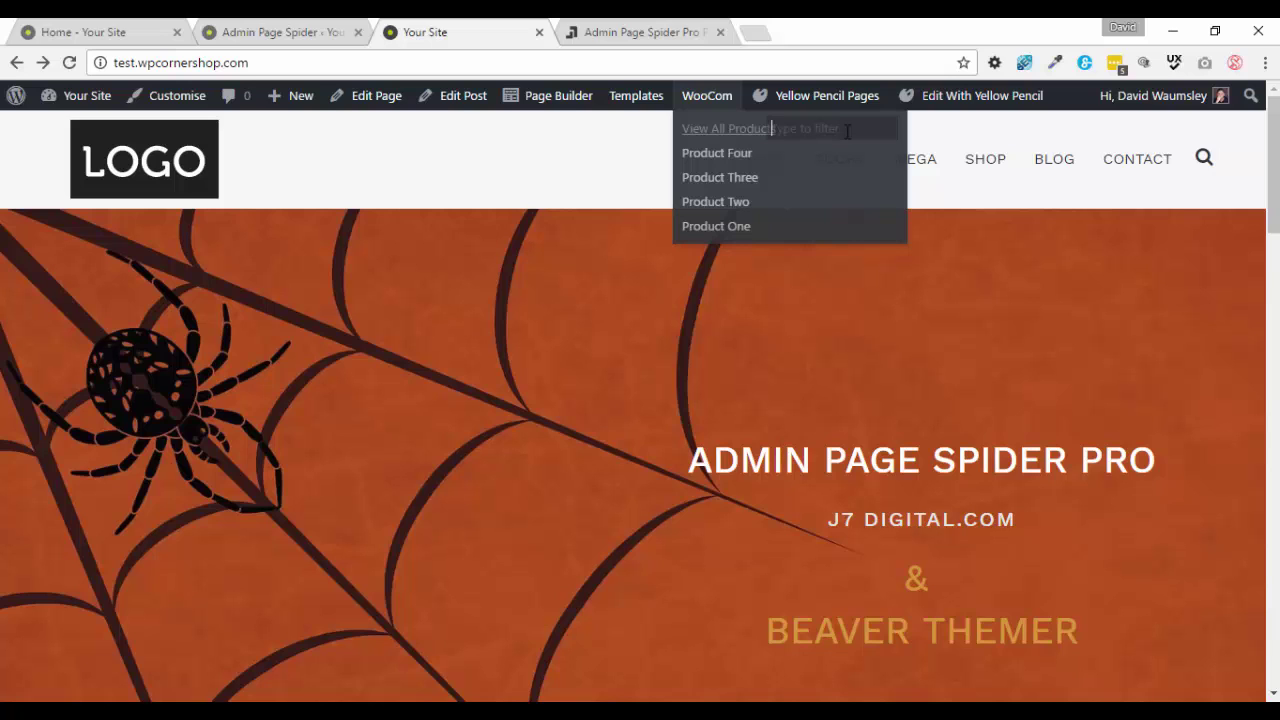
left_click(300, 32)
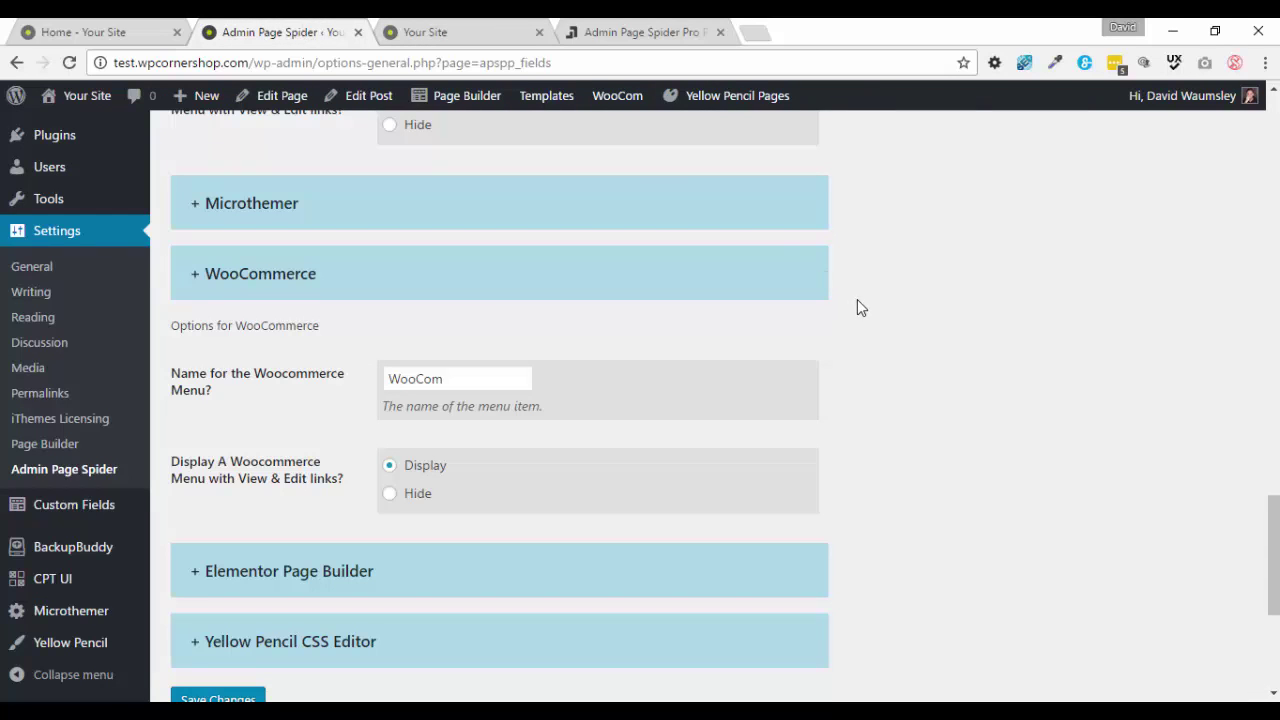
left_click(466, 378)
scroll(1012, 418, "down", 1)
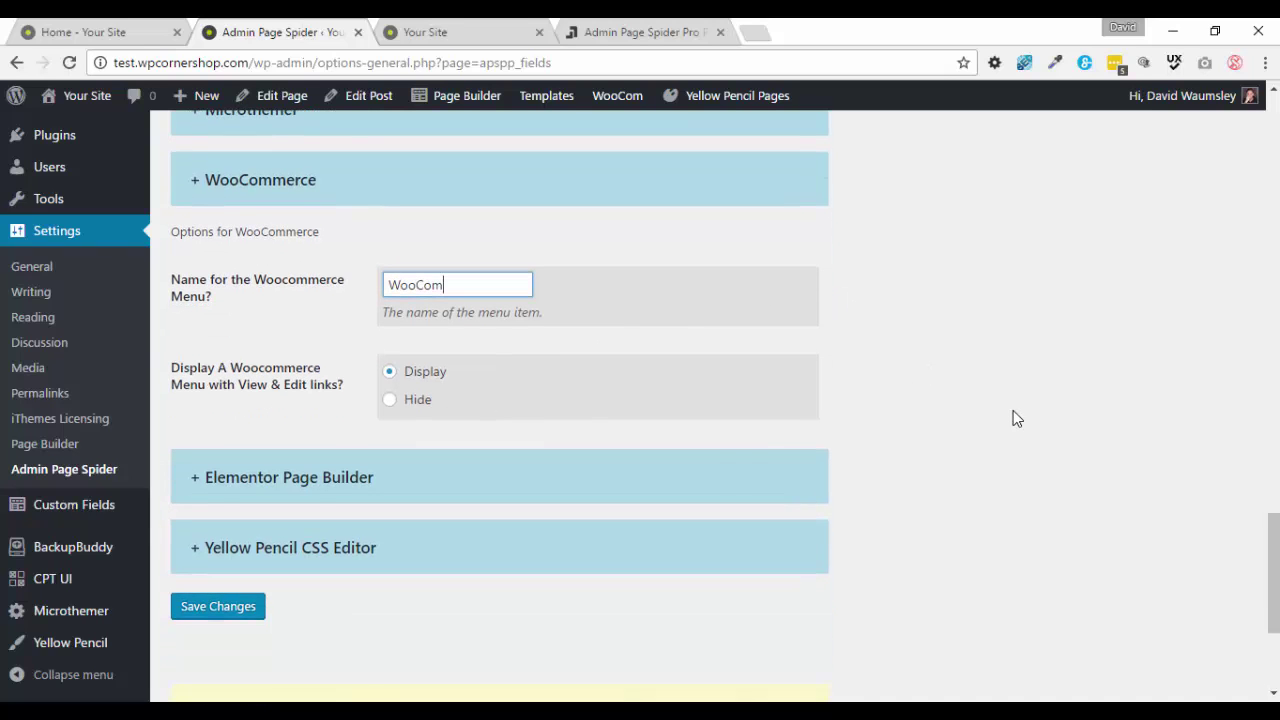
left_click(726, 486)
left_click(728, 489)
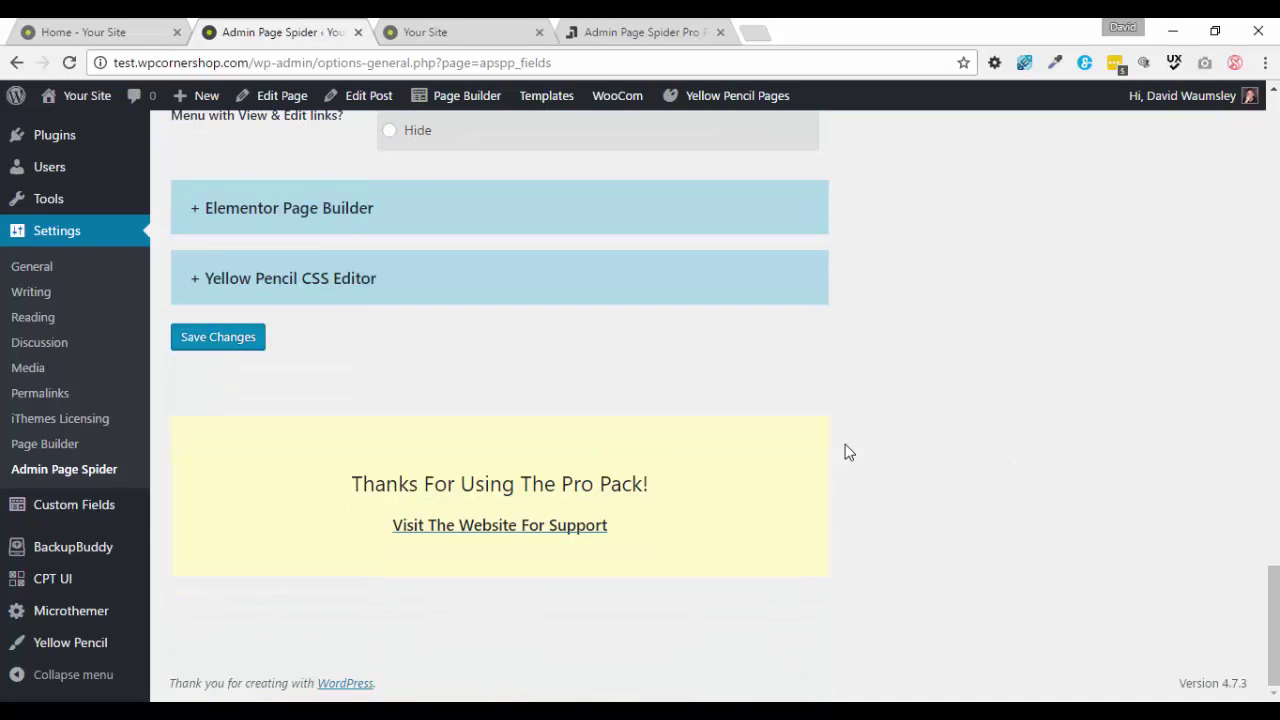
- Open the Yellow Pencil CSS Editor section, then preview both Yellow Pencil toolbar menus on the site
left_click(628, 290)
scroll(1048, 343, "down", 1)
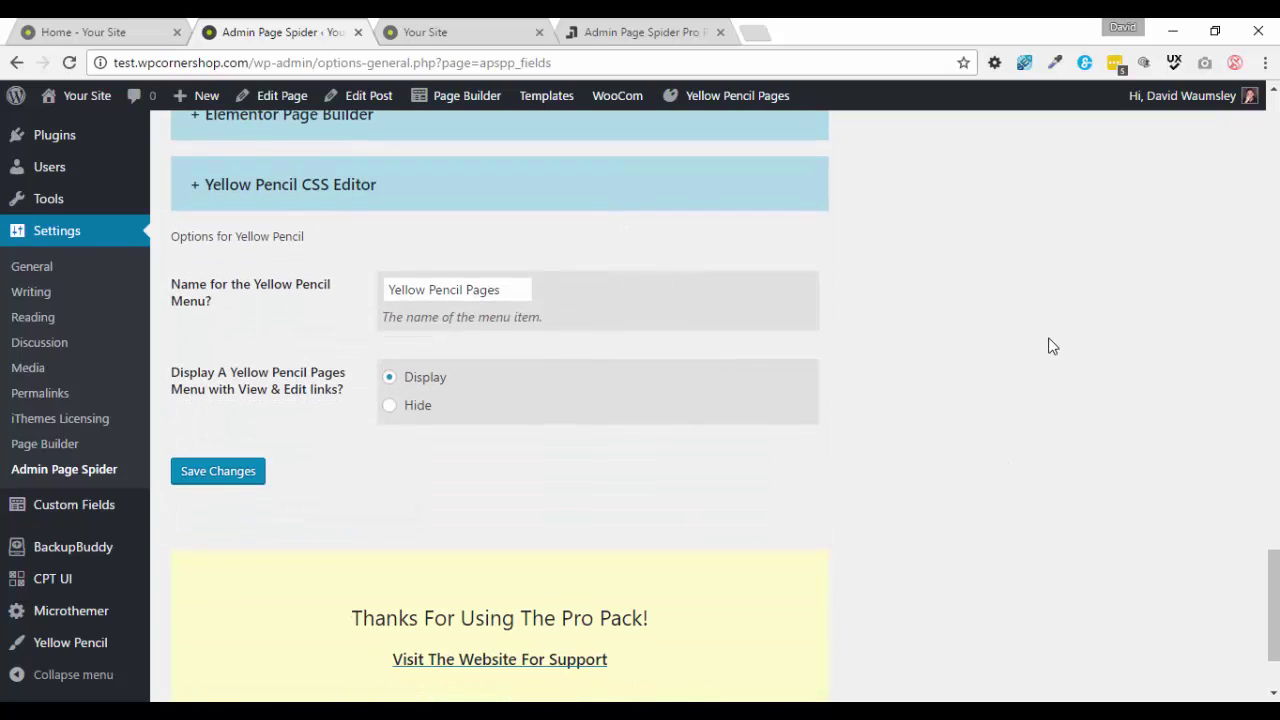
left_click(447, 30)
mouse_move(803, 92)
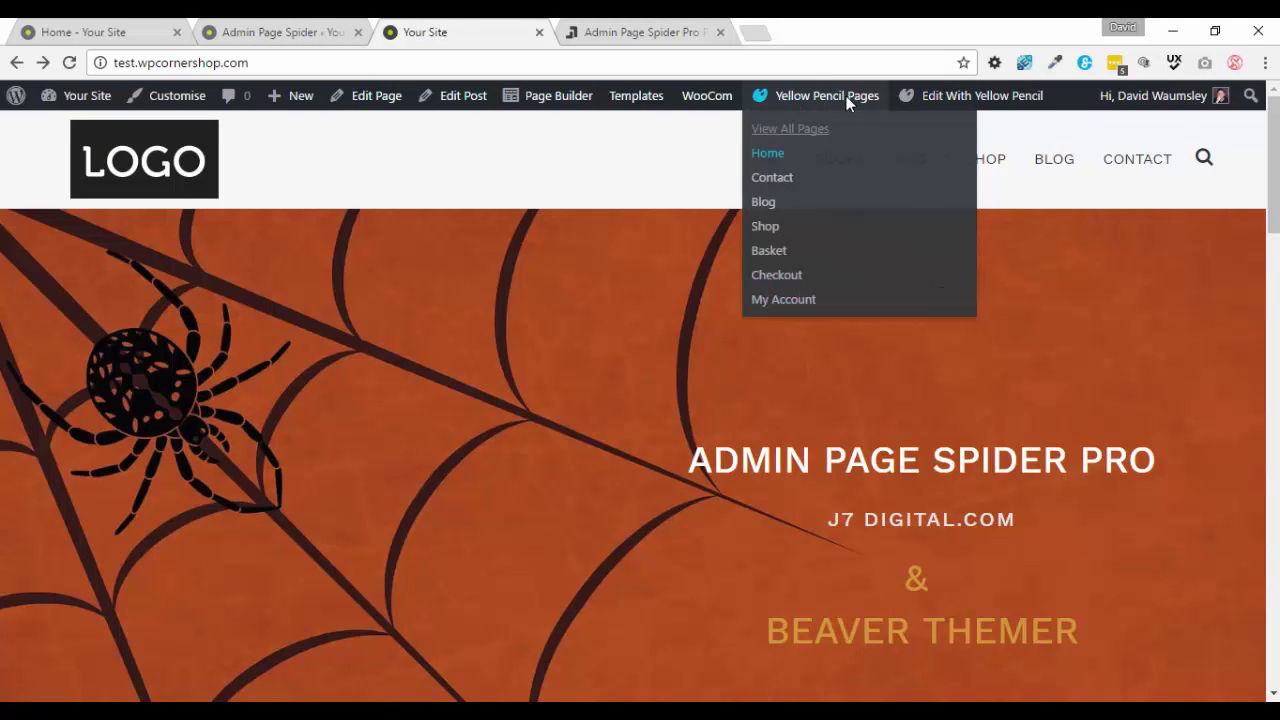
mouse_move(959, 100)
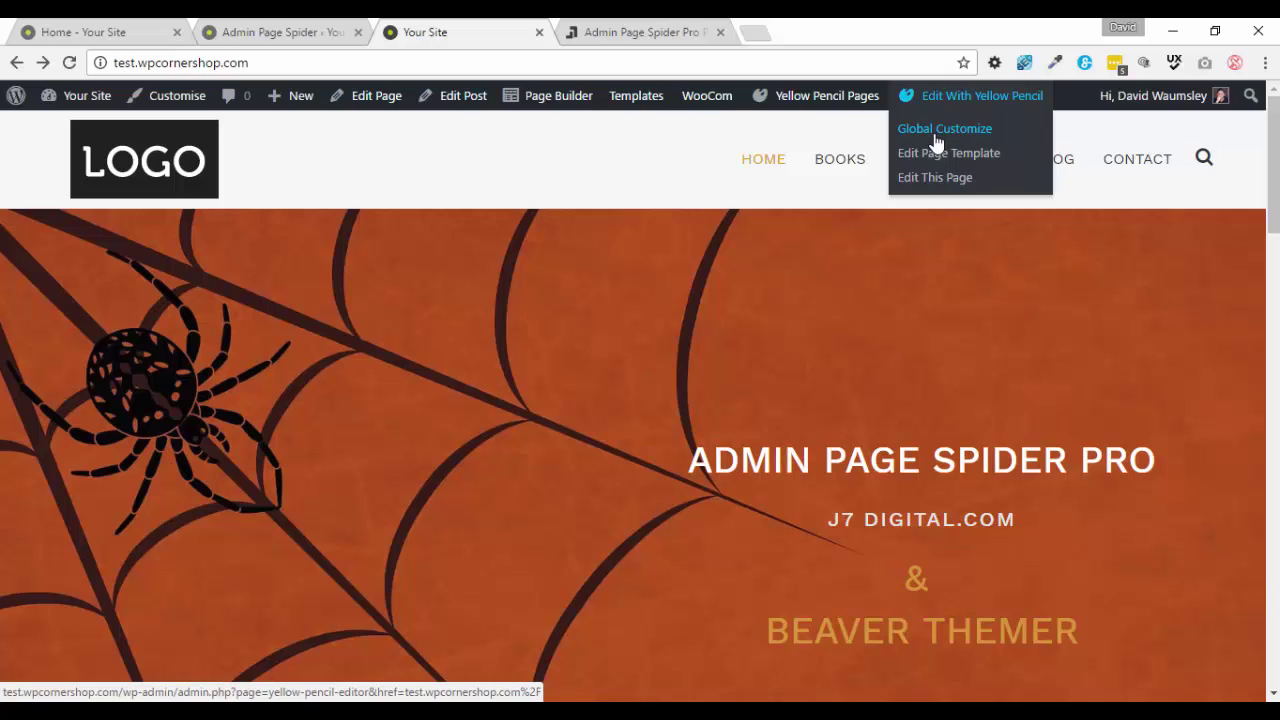
left_click(936, 142)
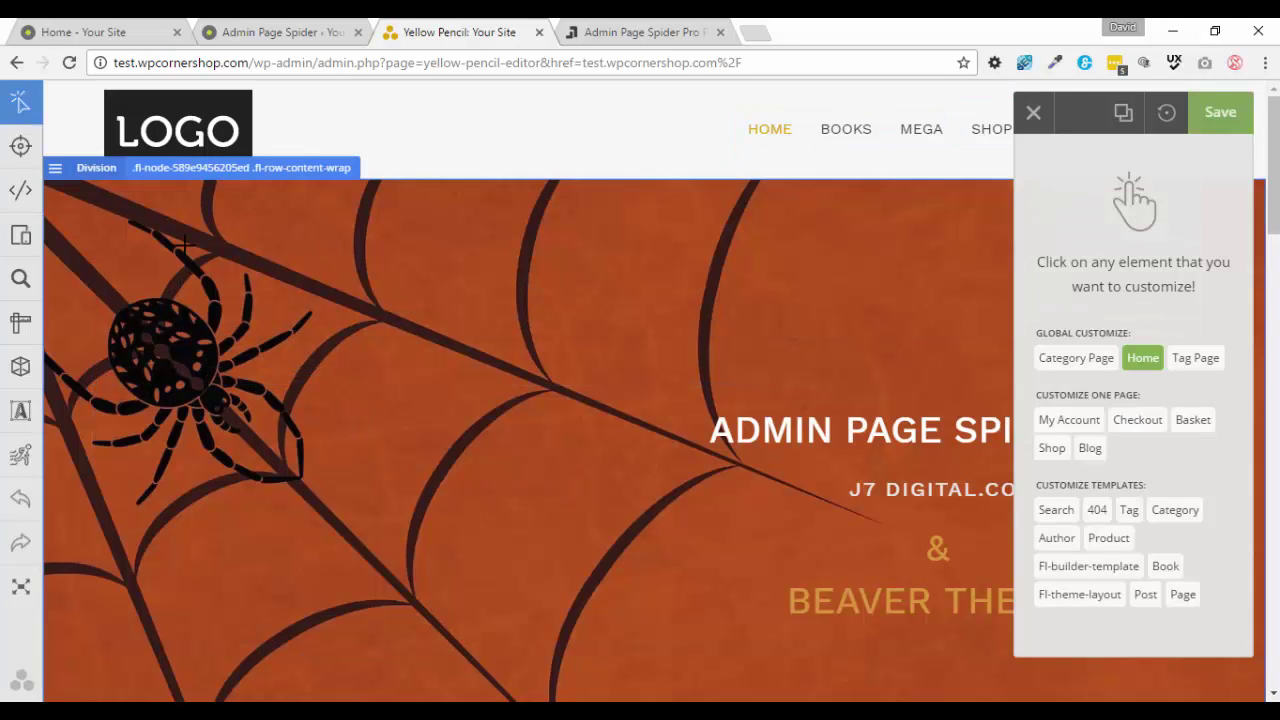
left_click(15, 63)
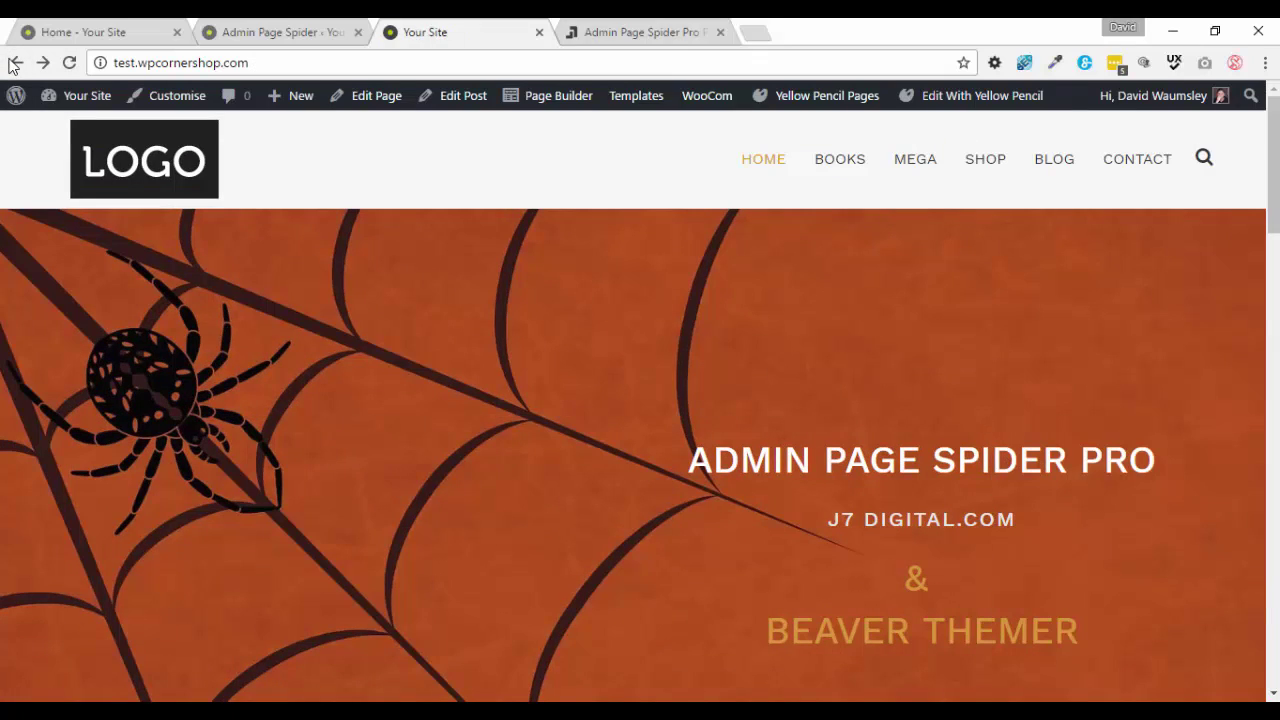